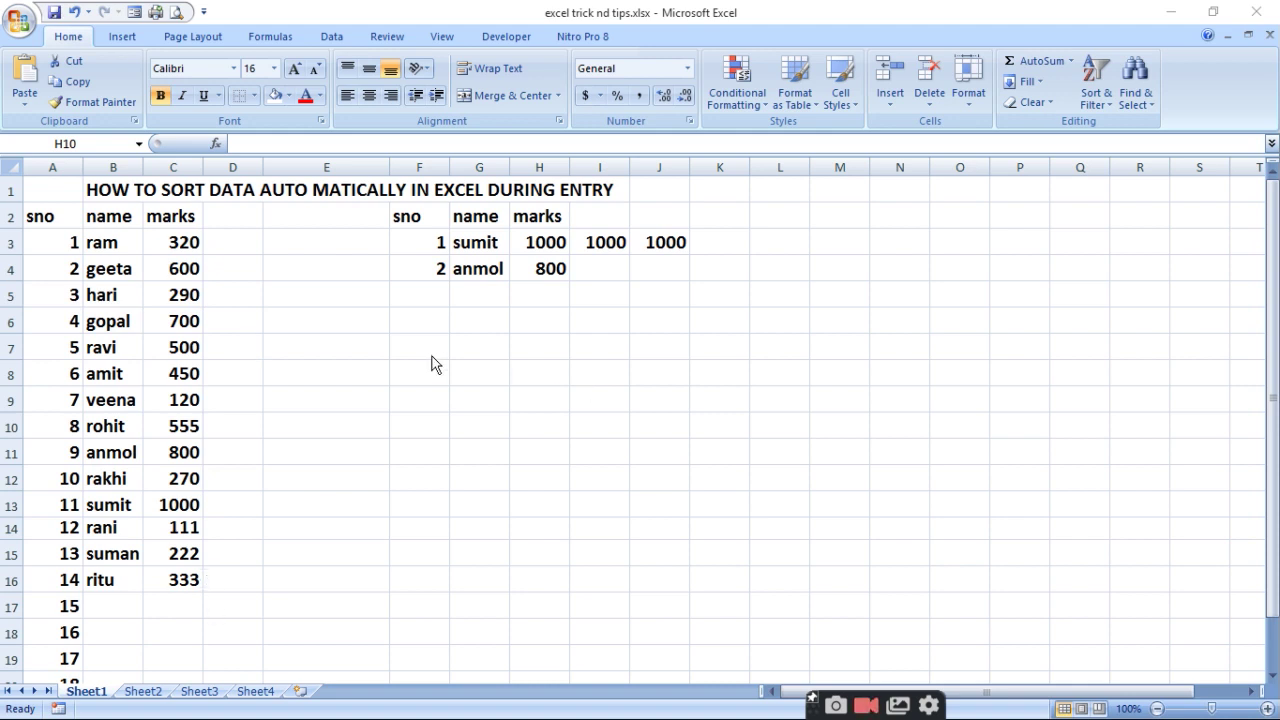
- Inspect the LARGE, VLOOKUP, IFERROR and INDEX/MATCH formulas in the second table
{"action": "left_click", "coordinate": [668, 238]}
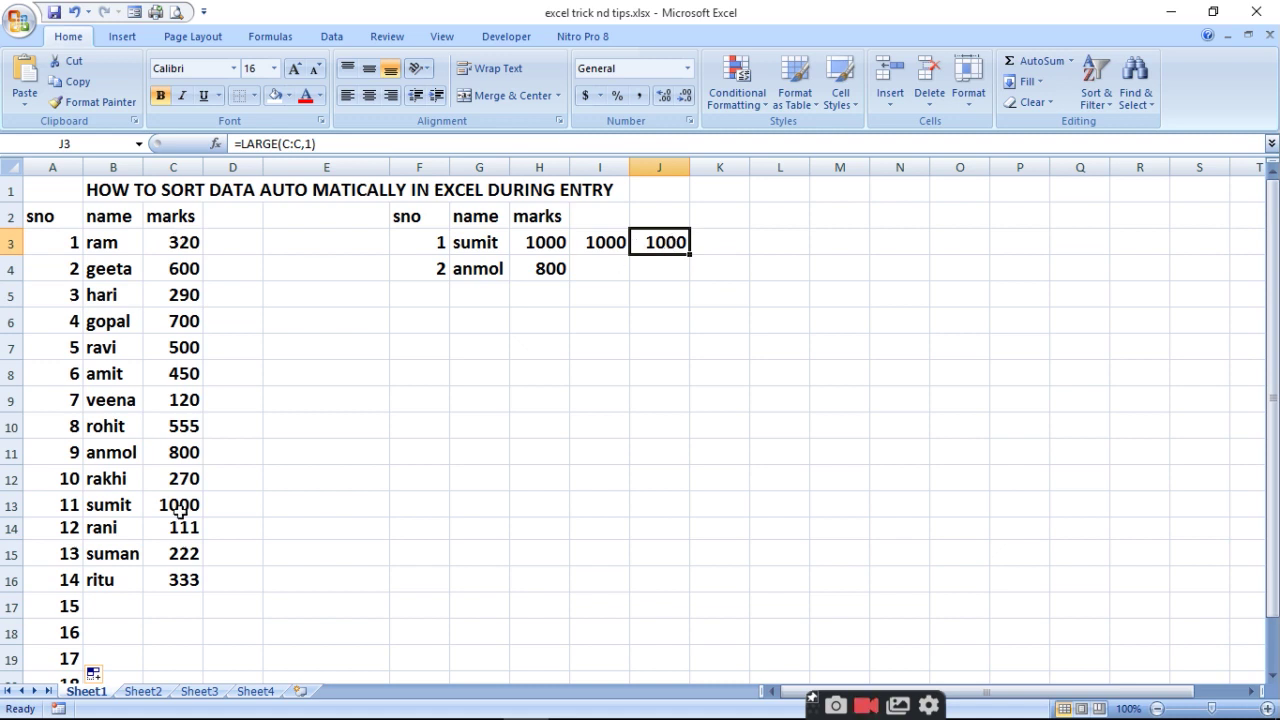
{"action": "left_click", "coordinate": [594, 240]}
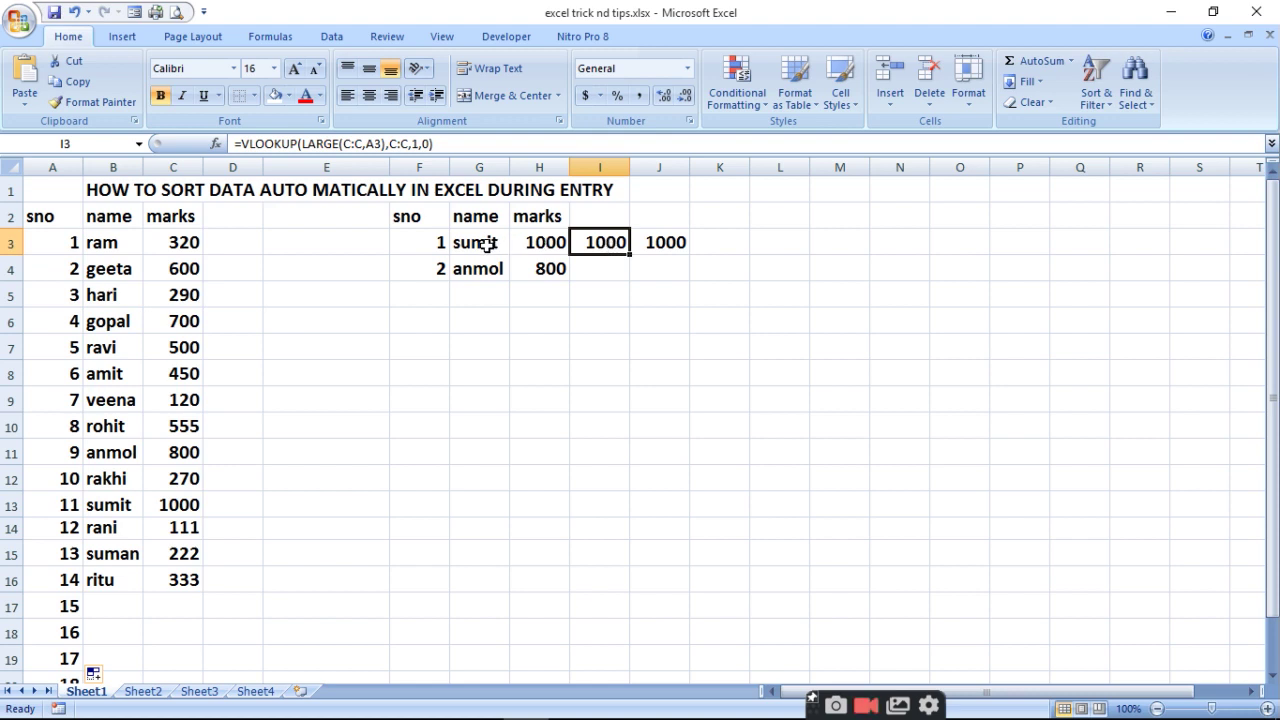
{"action": "left_click", "coordinate": [544, 245]}
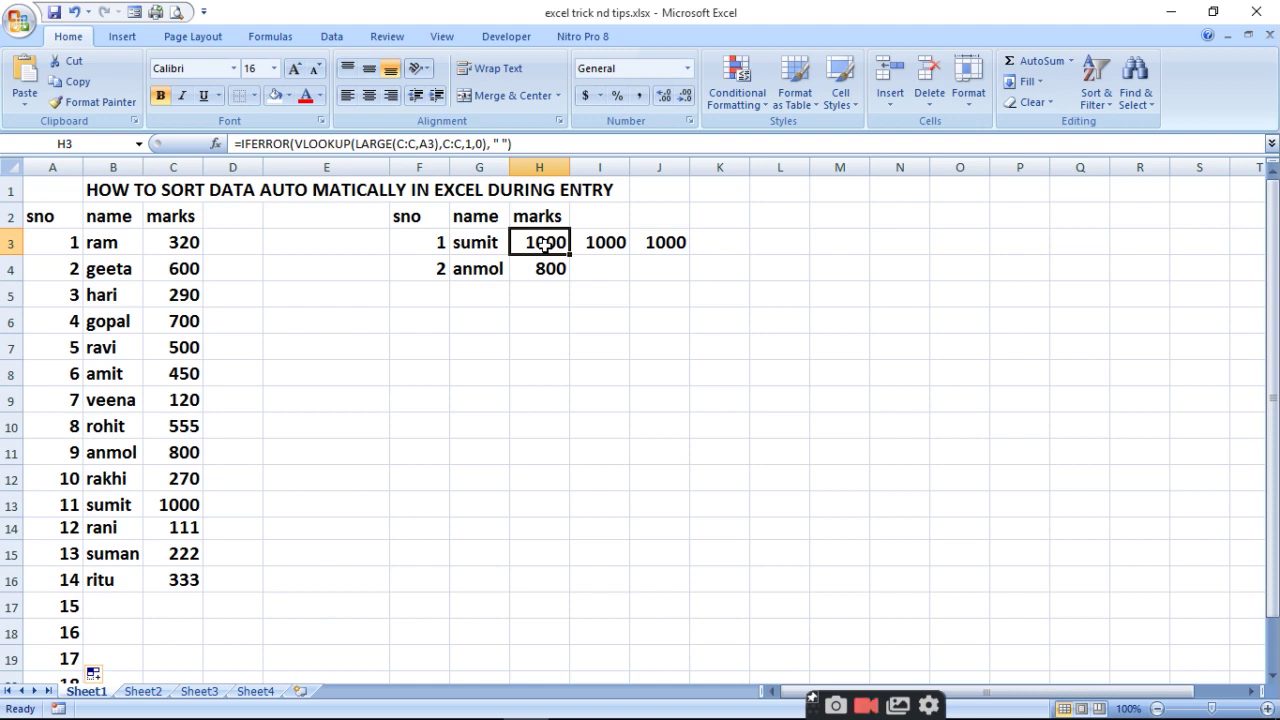
{"action": "left_click", "coordinate": [477, 243]}
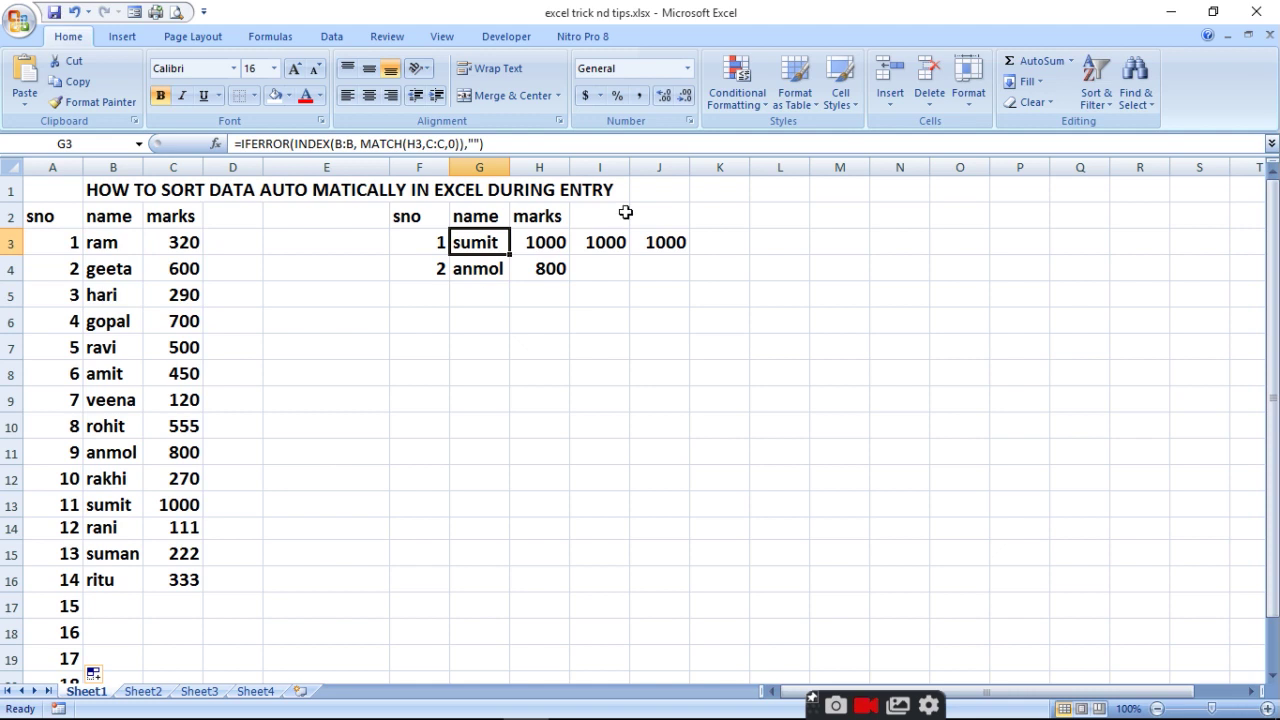
- Rename the amount headers: H2 to AMOUNT and C2 to AMOUT
{"action": "left_click", "coordinate": [543, 214]}
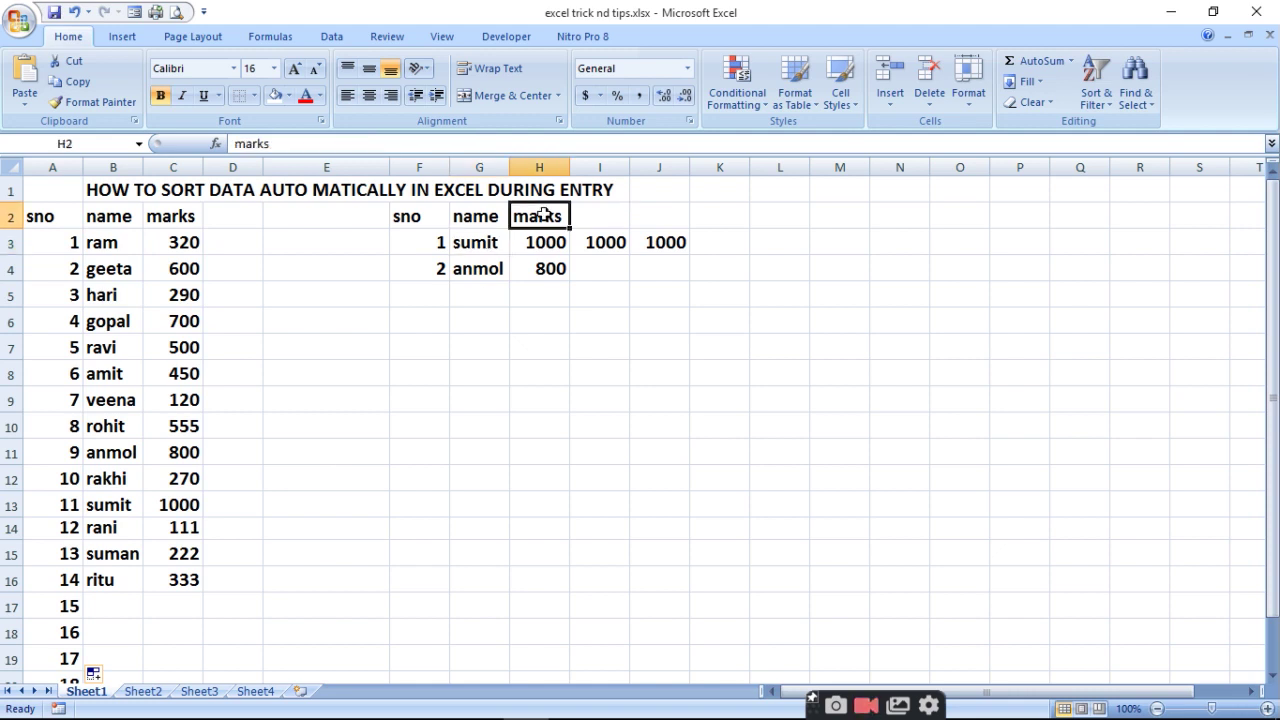
{"action": "type", "text": "AMOUNT"}
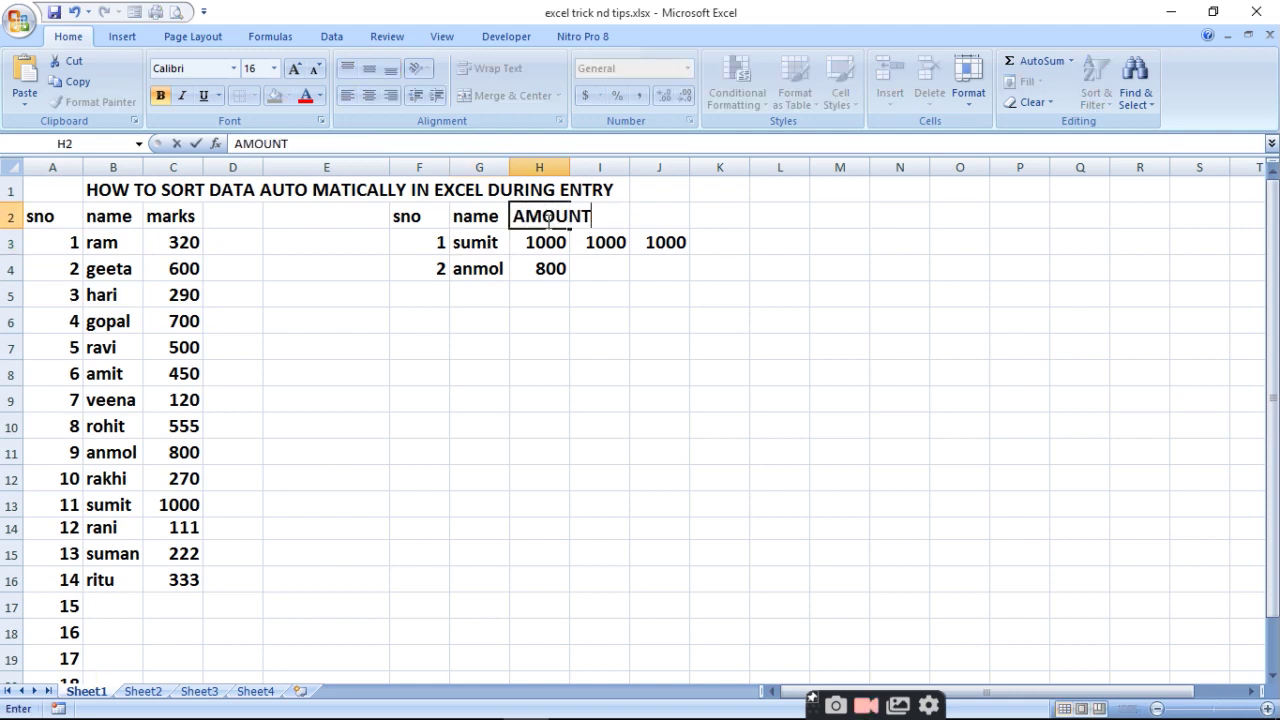
{"action": "left_click", "coordinate": [180, 219]}
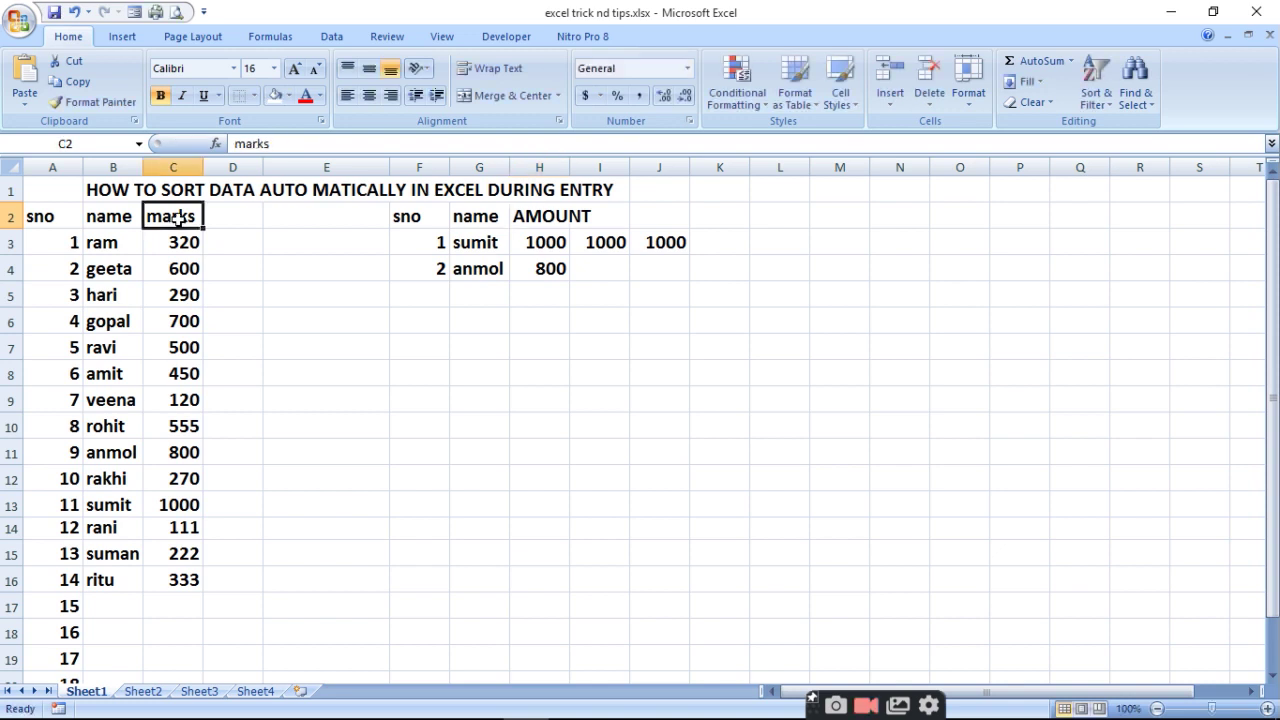
{"action": "type", "text": "AMOUT"}
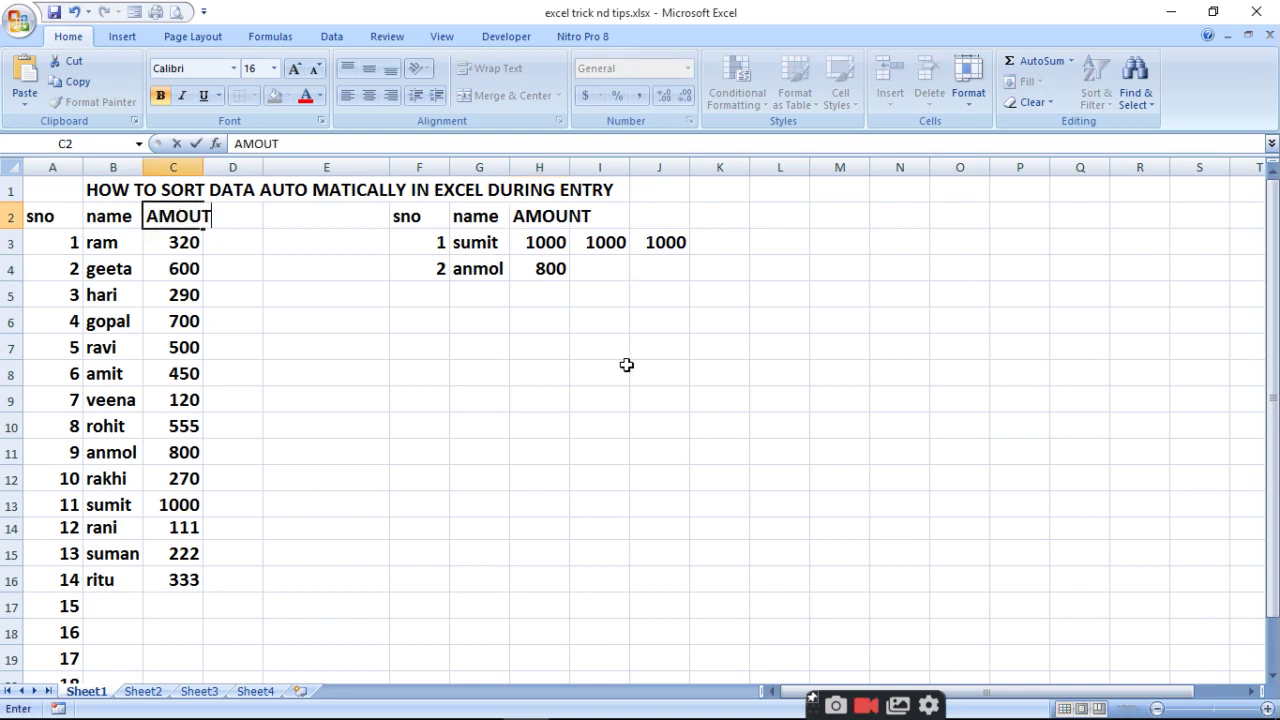
{"action": "left_click", "coordinate": [614, 368]}
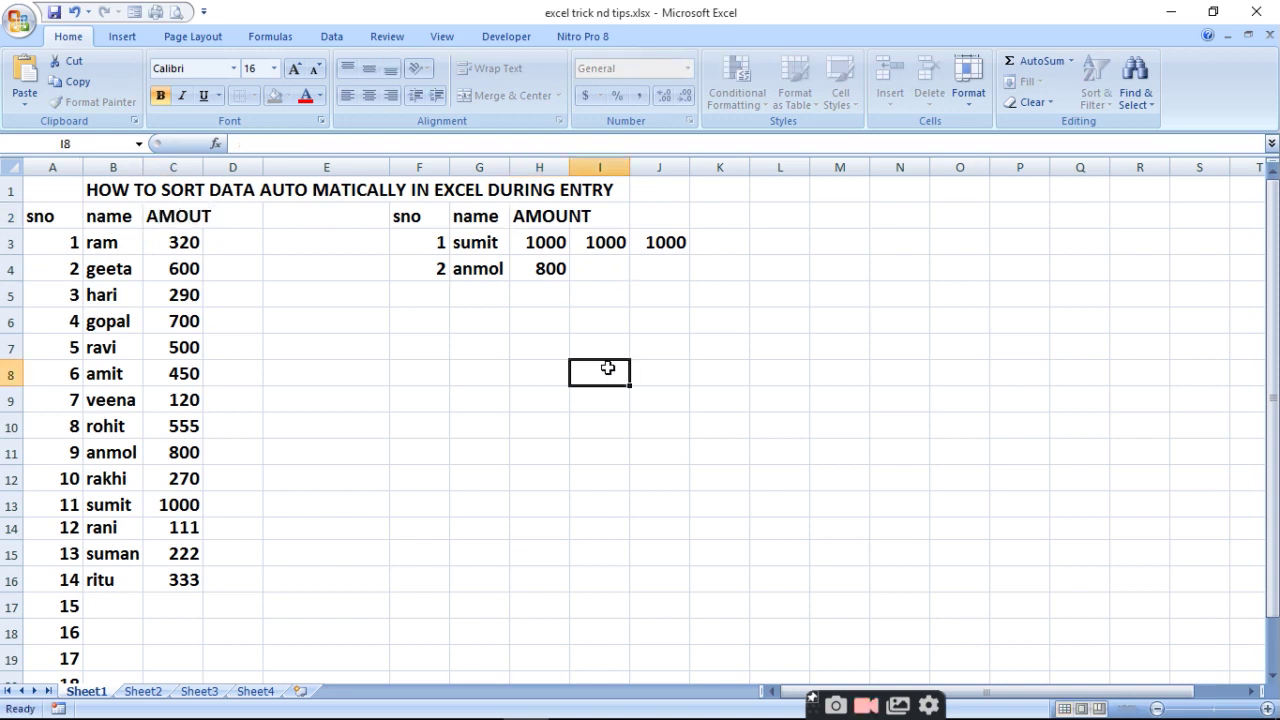
- Rename G2 and B2 to NAME, and F2 and A2 to SNO
{"action": "left_click", "coordinate": [468, 217]}
{"action": "type", "text": "NAME"}
{"action": "left_click", "coordinate": [413, 208]}
{"action": "type", "text": "SNO"}
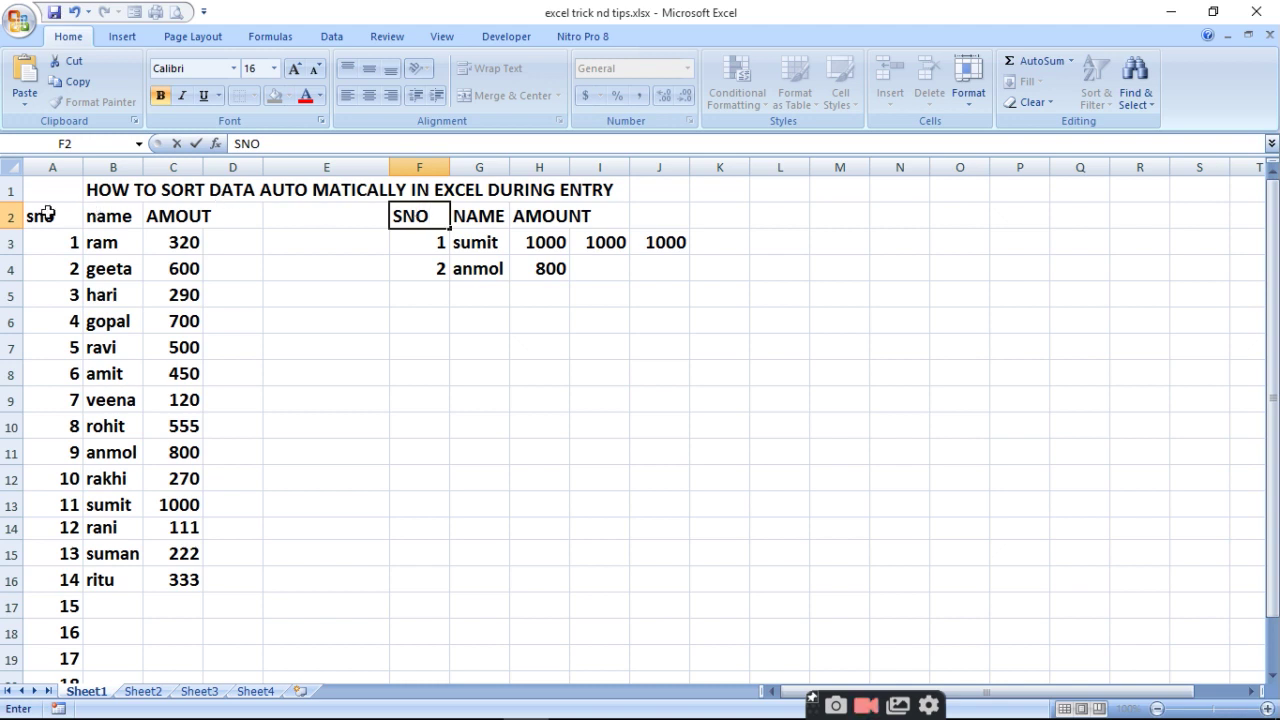
{"action": "left_click", "coordinate": [47, 214]}
{"action": "type", "text": "SN"}
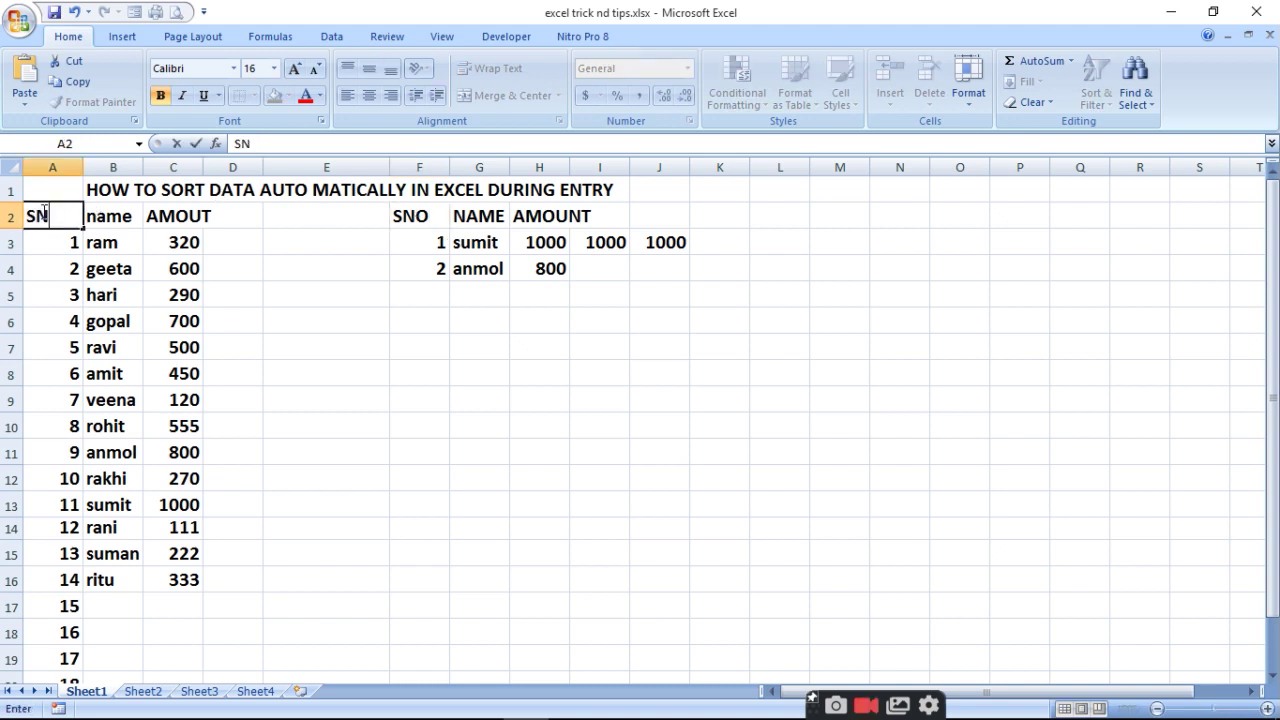
{"action": "type", "text": "O"}
{"action": "key", "text": "Tab"}
{"action": "type", "text": "NAME"}
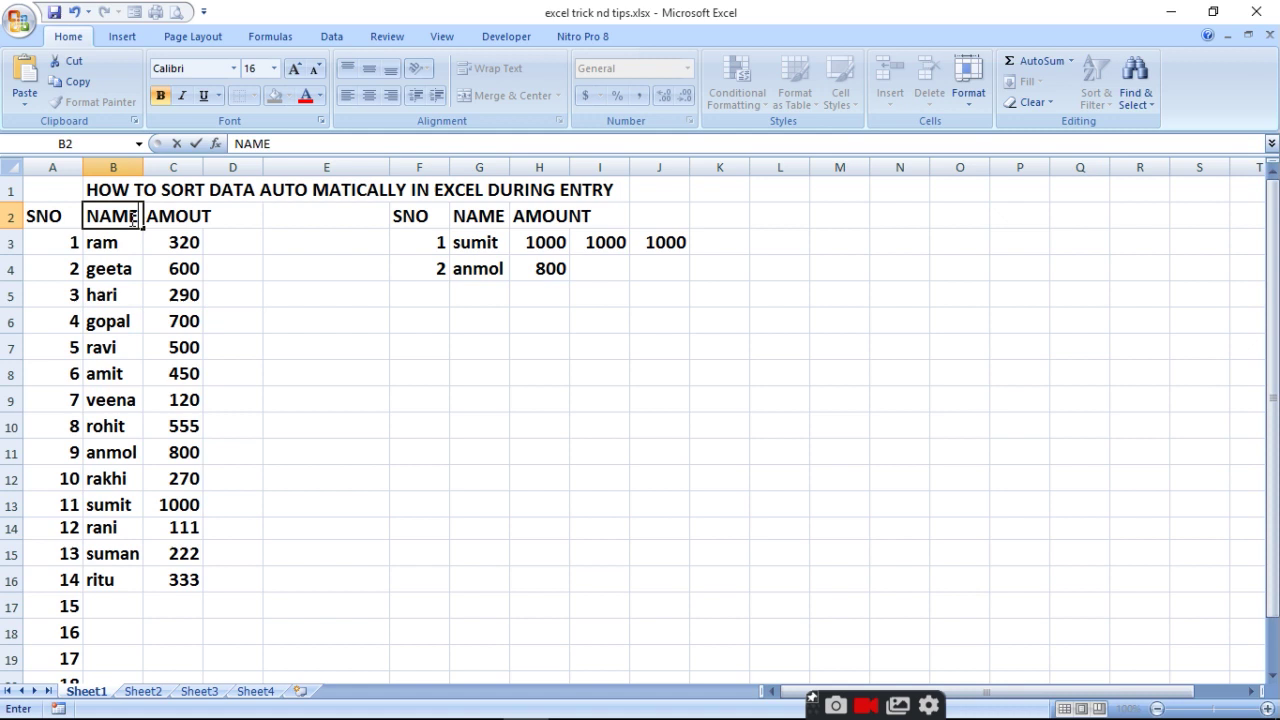
{"action": "left_click", "coordinate": [360, 345]}
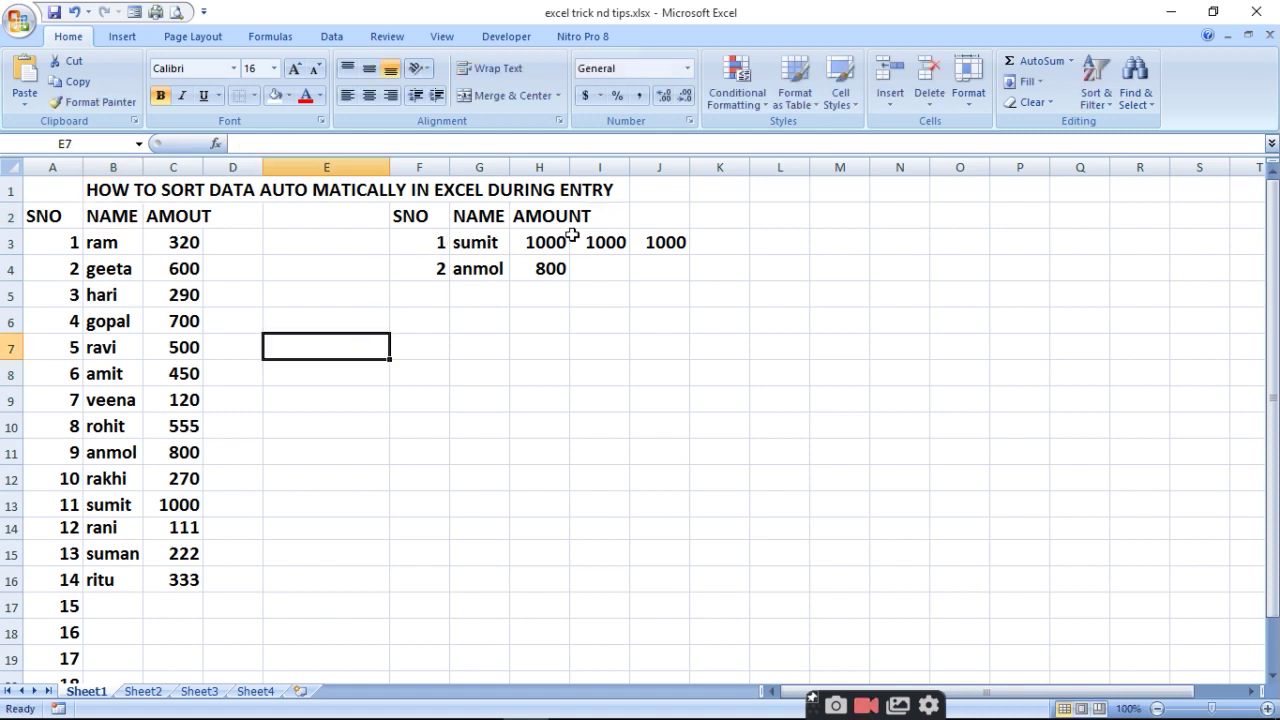
- Enter ananya with amount 400 in row 17 as the first table's entry 15
{"action": "left_click", "coordinate": [101, 610]}
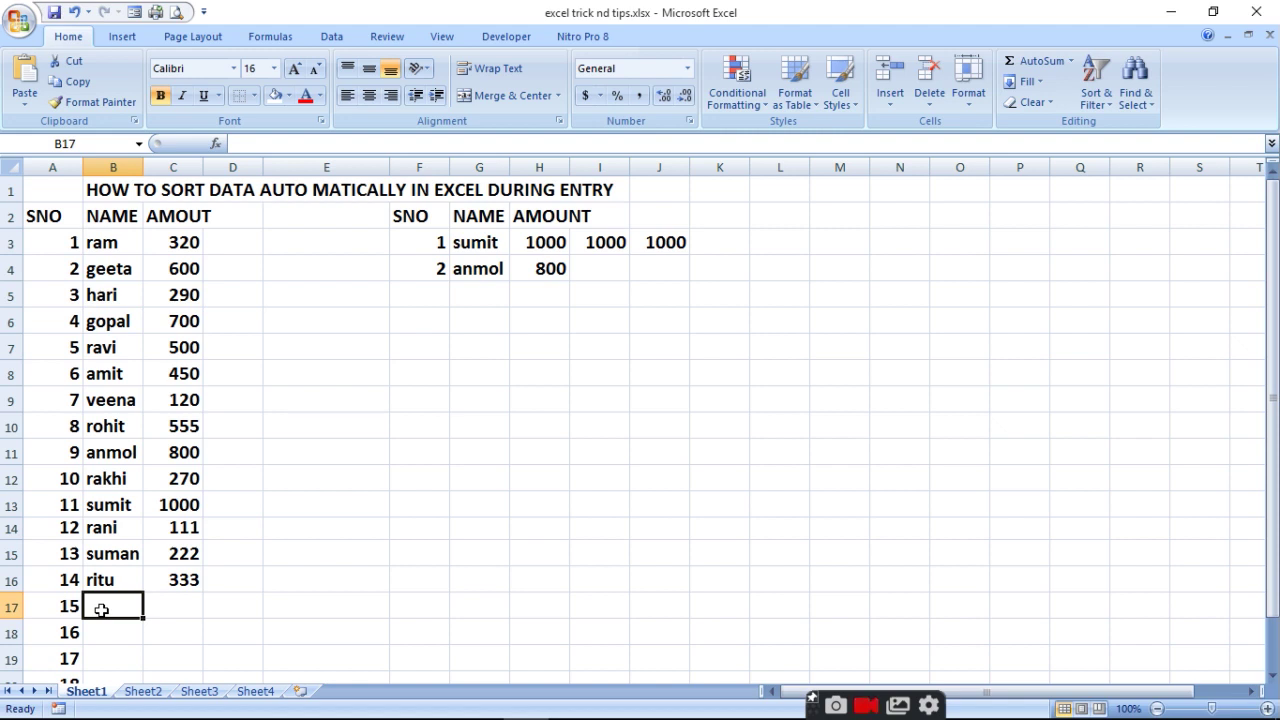
{"action": "type", "text": "ANANYA"}
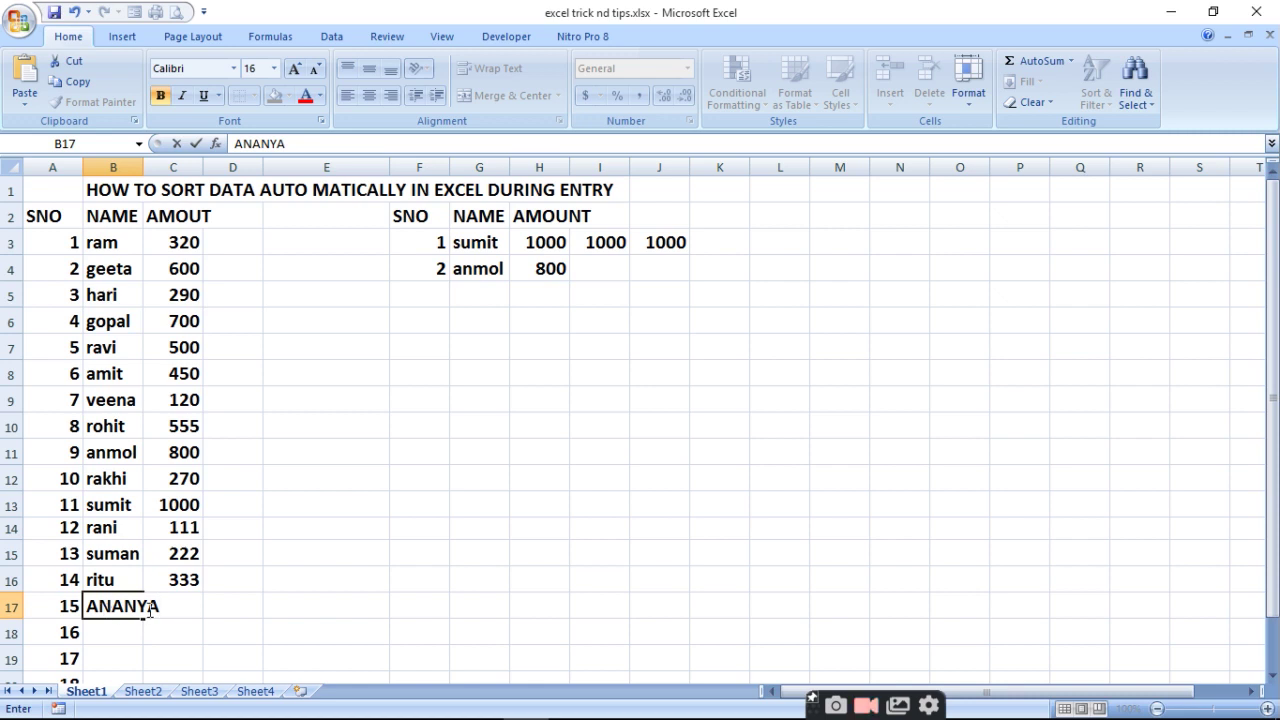
{"action": "key", "text": "BackSpace"}
{"action": "key", "text": "BackSpace"}
{"action": "key", "text": "BackSpace"}
{"action": "key", "text": "BackSpace"}
{"action": "key", "text": "BackSpace"}
{"action": "key", "text": "BackSpace"}
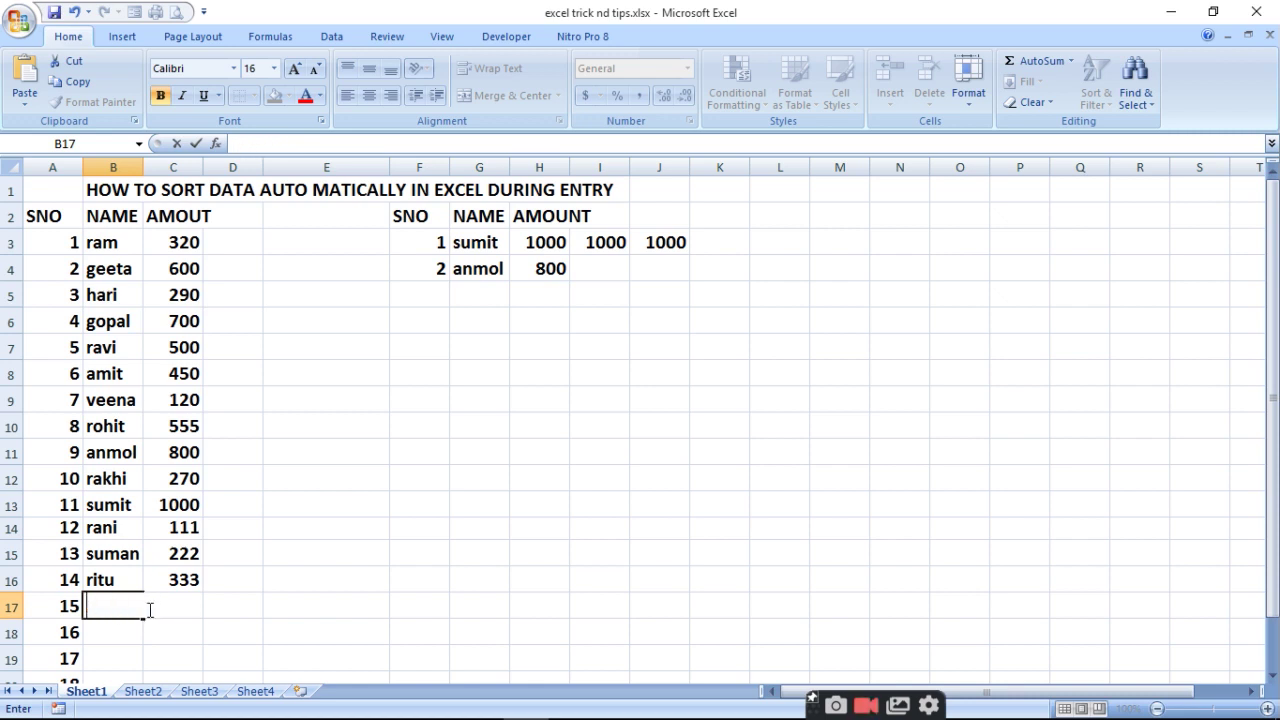
{"action": "type", "text": "ananya"}
{"action": "left_click", "coordinate": [147, 605]}
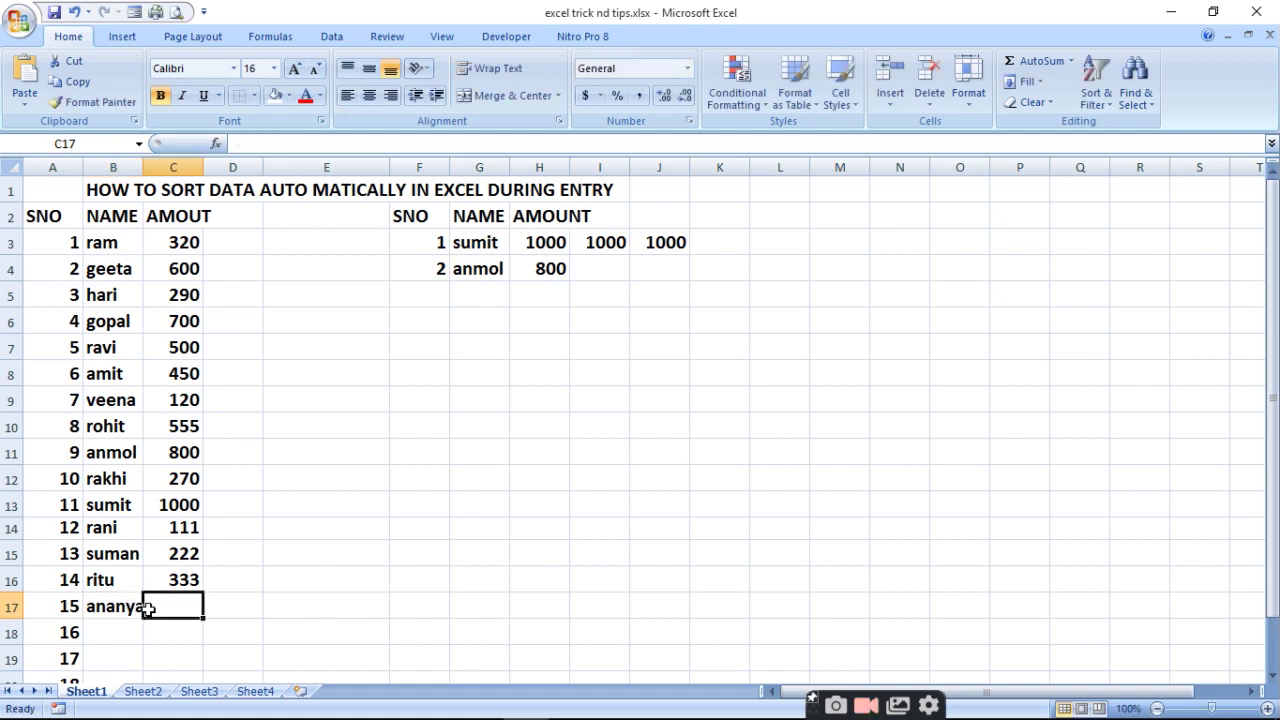
{"action": "type", "text": "400"}
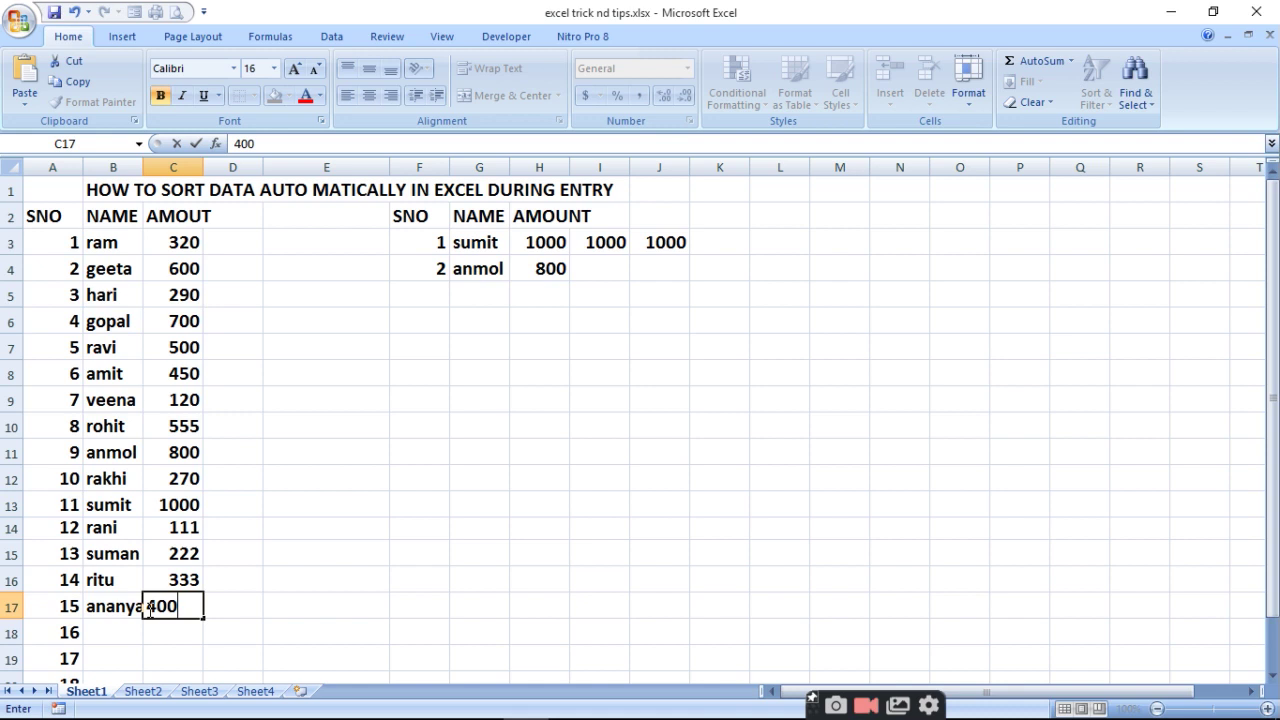
{"action": "key", "text": "Return"}
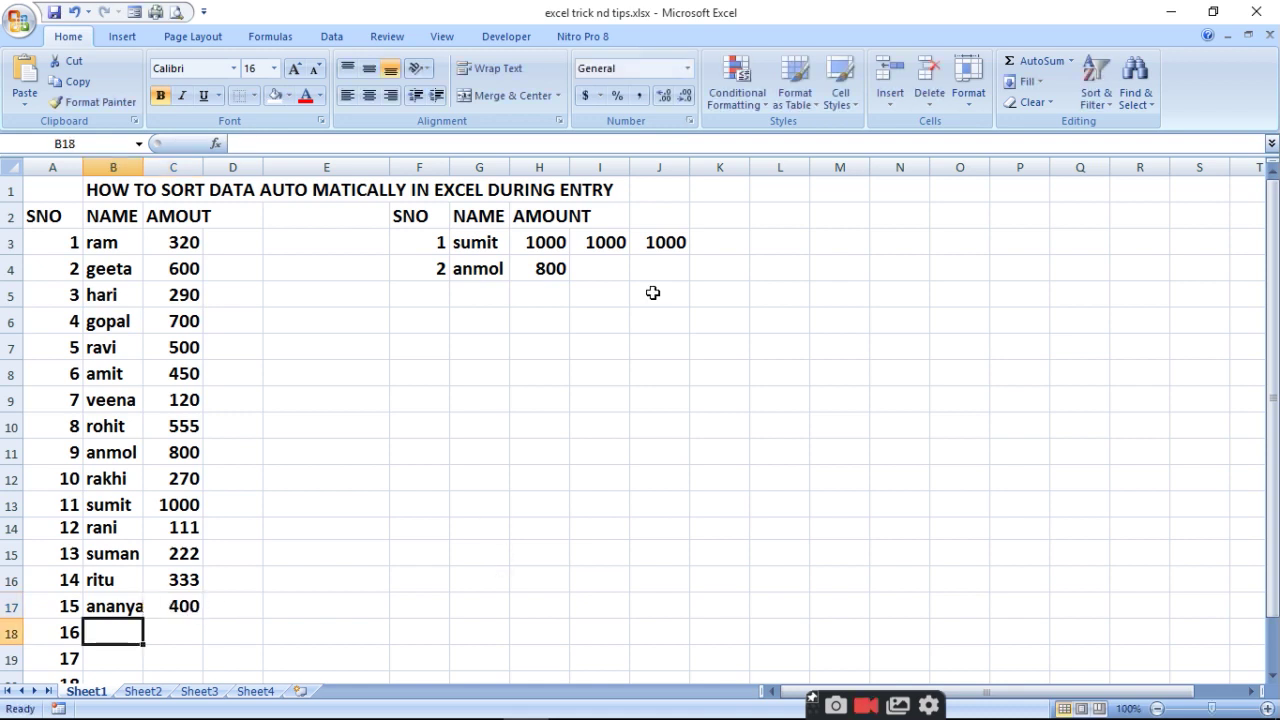
{"action": "left_click", "coordinate": [410, 220]}
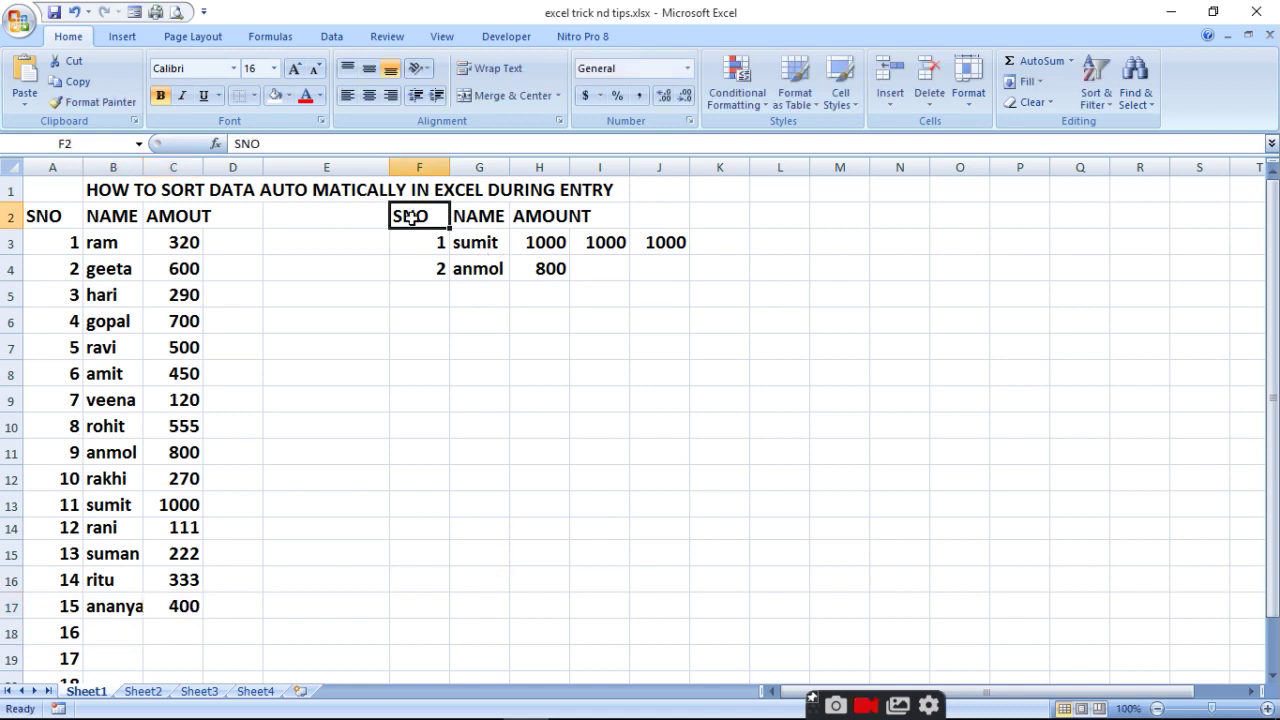
- Fill the F3:I3 ranking formulas down past row 23 and check an extra row's error
{"action": "mouse_move", "coordinate": [410, 246]}
{"action": "left_mouse_down"}
{"action": "mouse_move", "coordinate": [582, 240]}
{"action": "mouse_move", "coordinate": [652, 556]}
{"action": "left_mouse_up"}
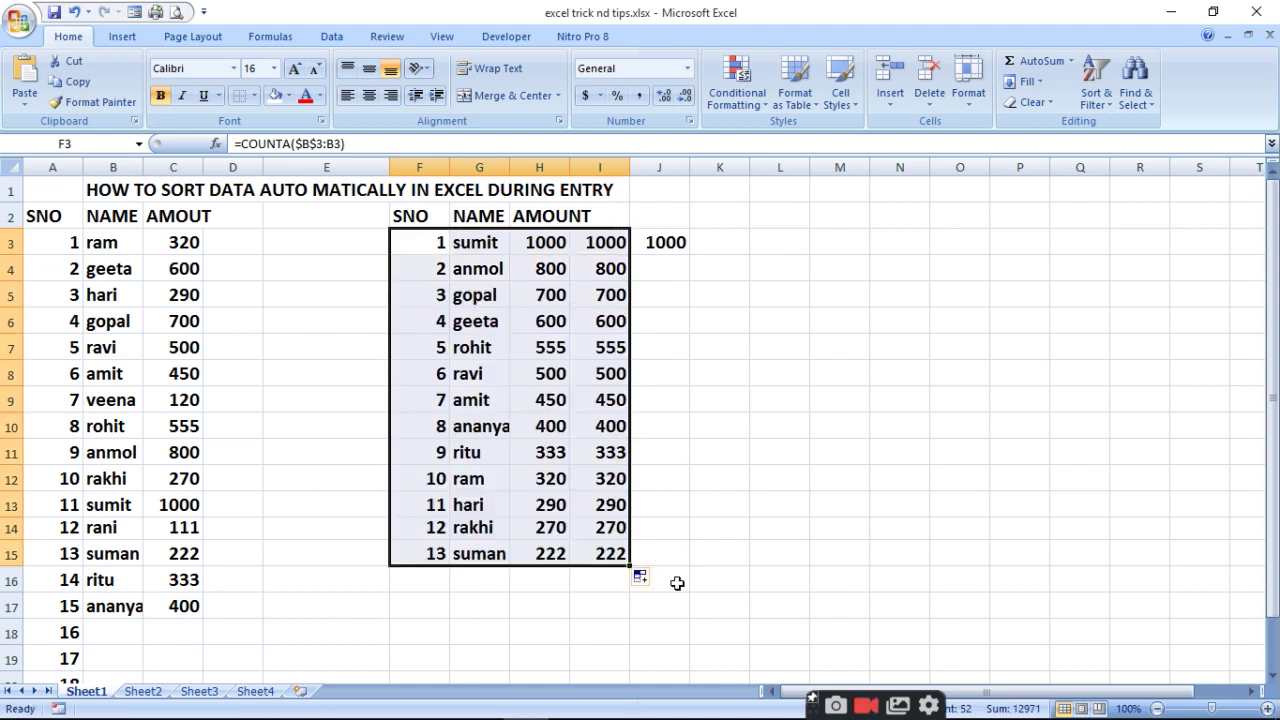
{"action": "left_click_drag", "start_coordinate": [629, 565], "coordinate": [651, 684]}
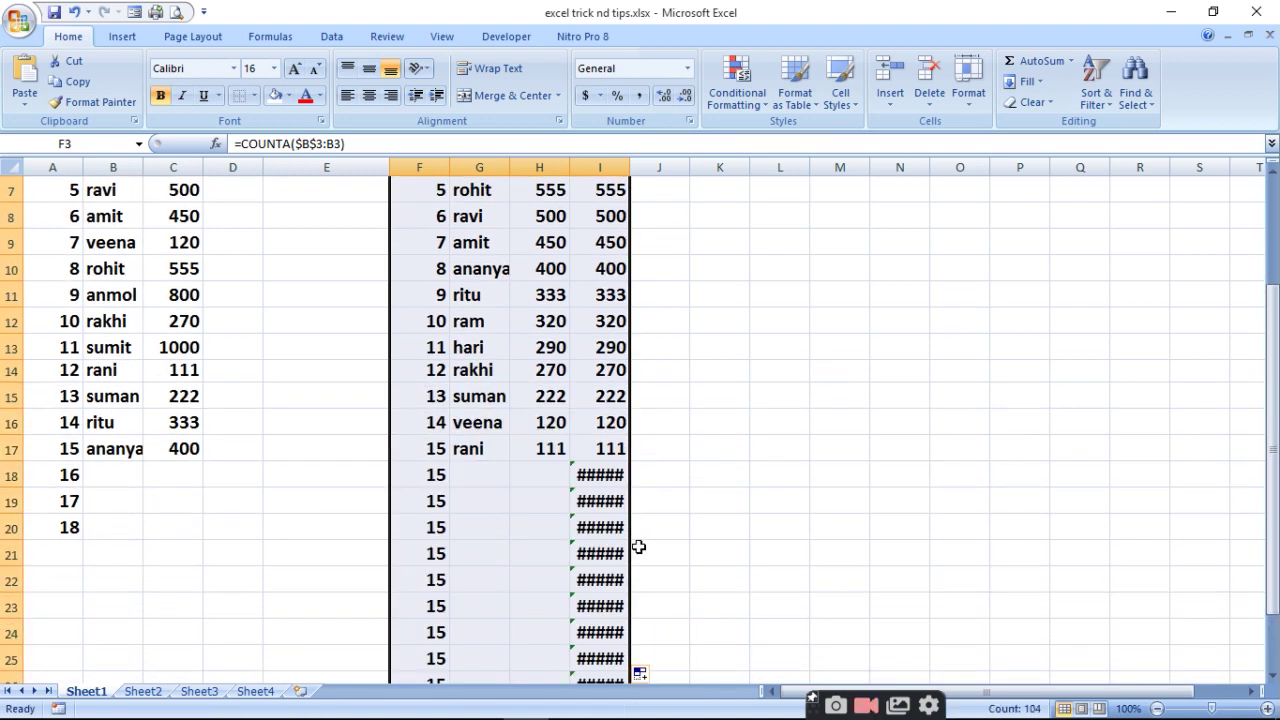
{"action": "left_click", "coordinate": [597, 476]}
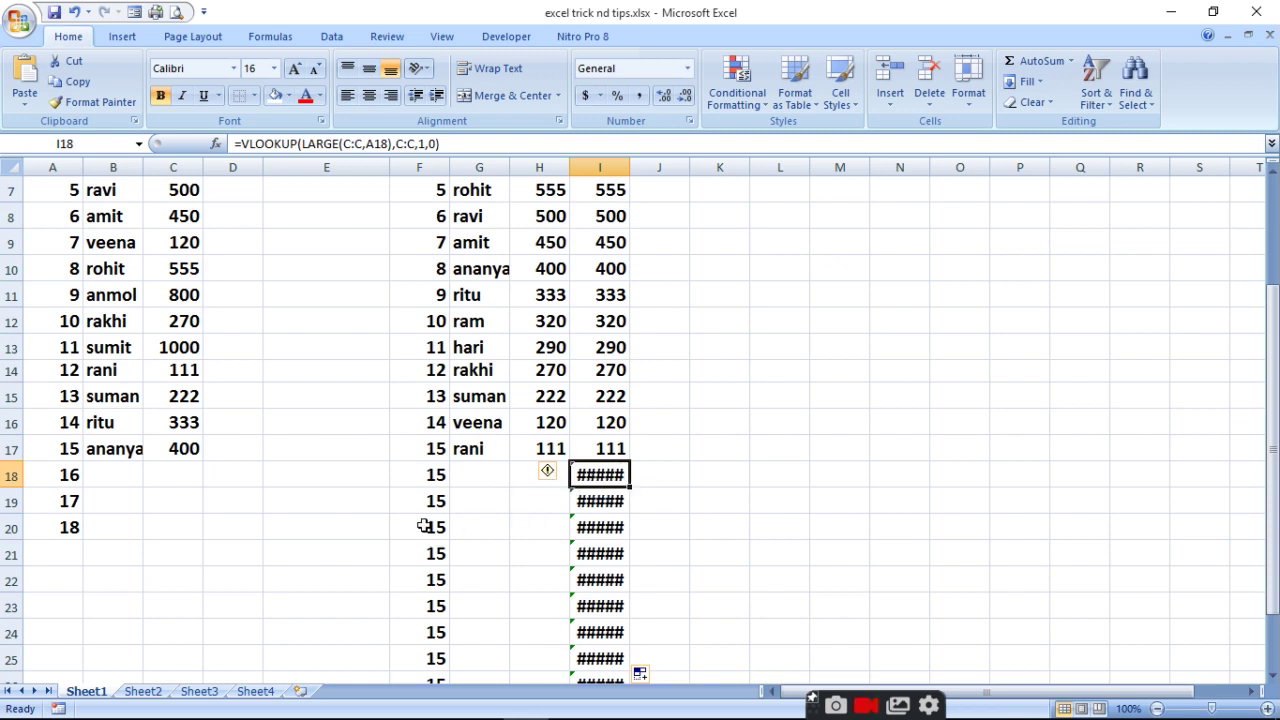
- Enter kavta with amount 600 in row 18 as entry 16
{"action": "left_click", "coordinate": [112, 472]}
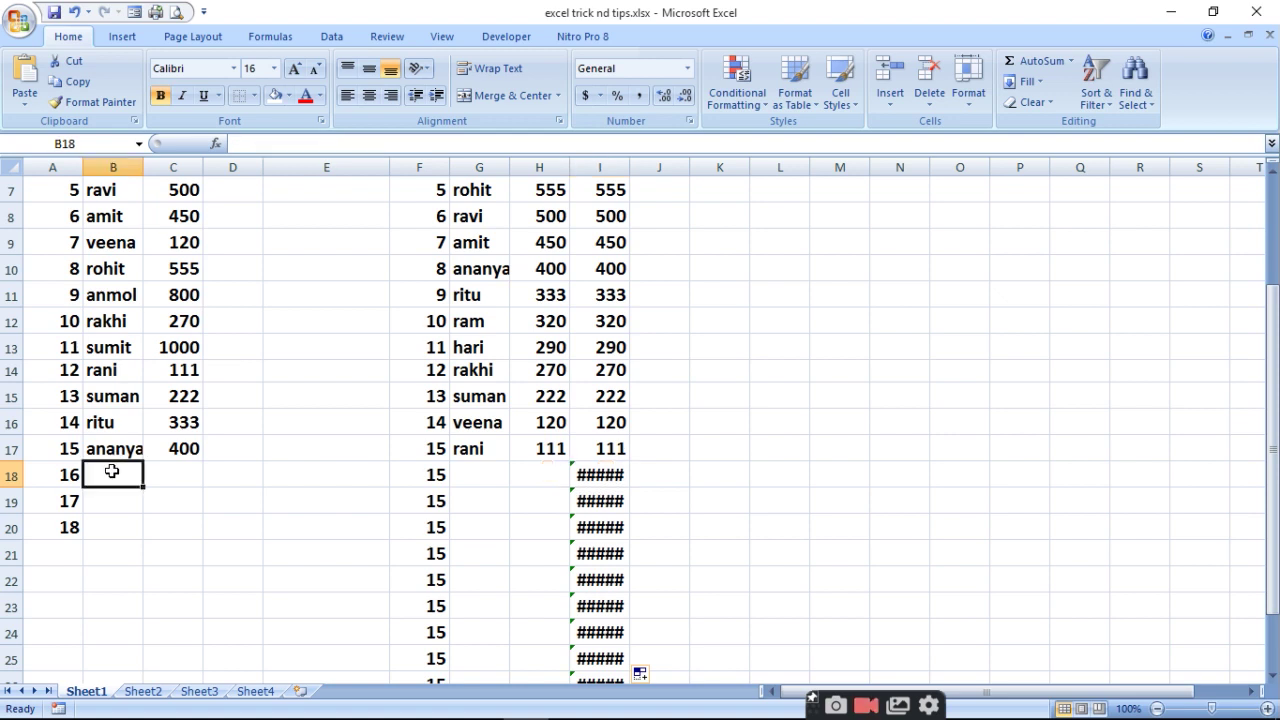
{"action": "type", "text": "KAVITA"}
{"action": "key", "text": "BackSpace"}
{"action": "key", "text": "BackSpace"}
{"action": "key", "text": "BackSpace"}
{"action": "key", "text": "BackSpace"}
{"action": "key", "text": "BackSpace"}
{"action": "key", "text": "BackSpace"}
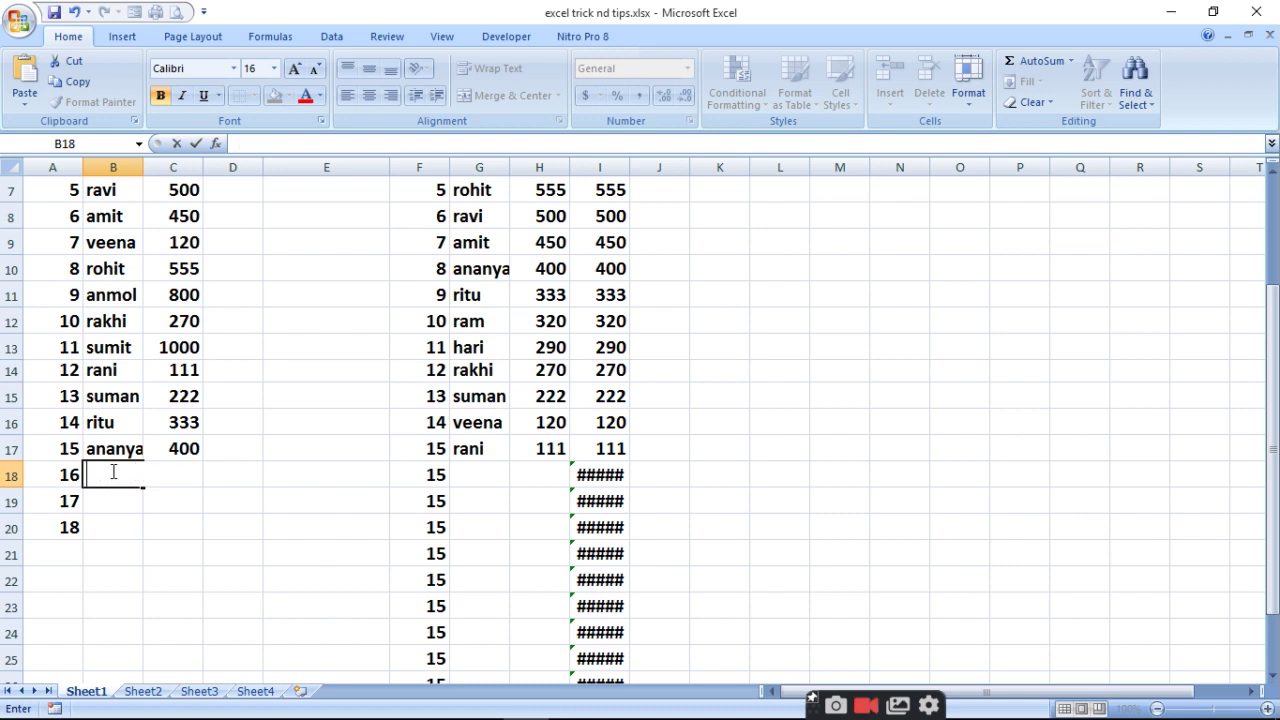
{"action": "type", "text": "kavia"}
{"action": "key", "text": "BackSpace"}
{"action": "key", "text": "BackSpace"}
{"action": "type", "text": "ita"}
{"action": "key", "text": "Tab"}
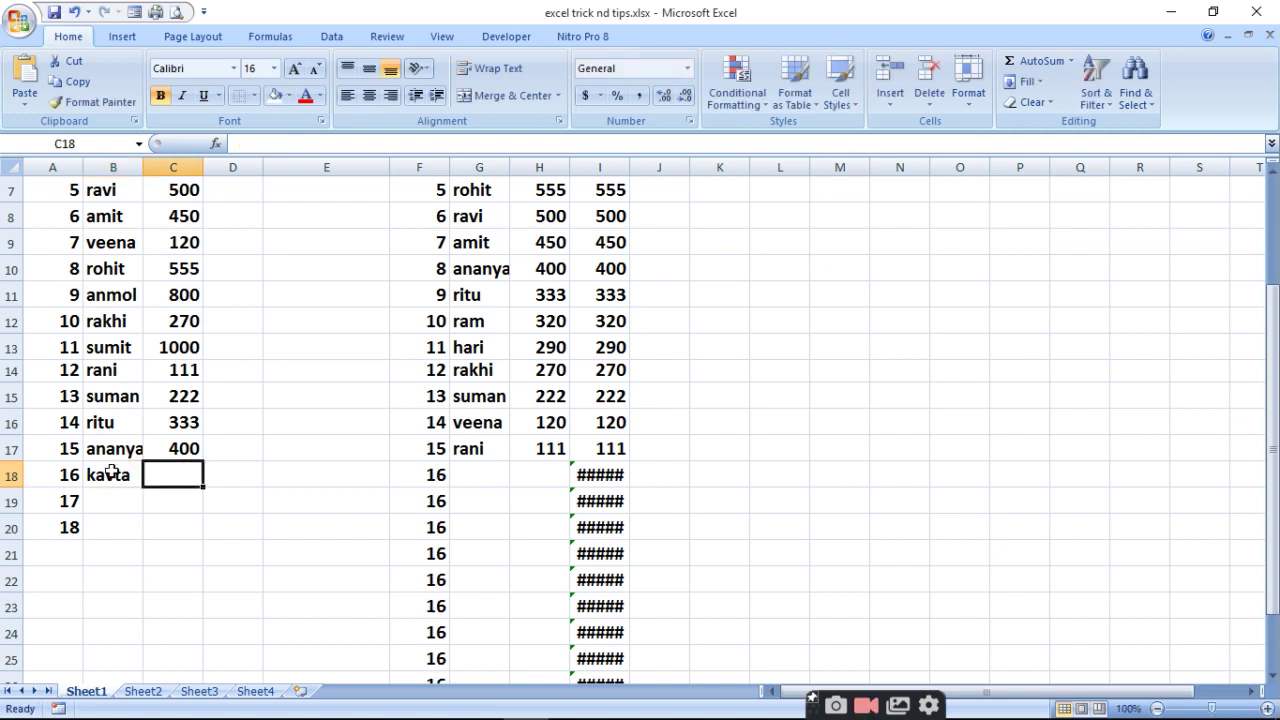
{"action": "type", "text": "6000"}
{"action": "key", "text": "BackSpace"}
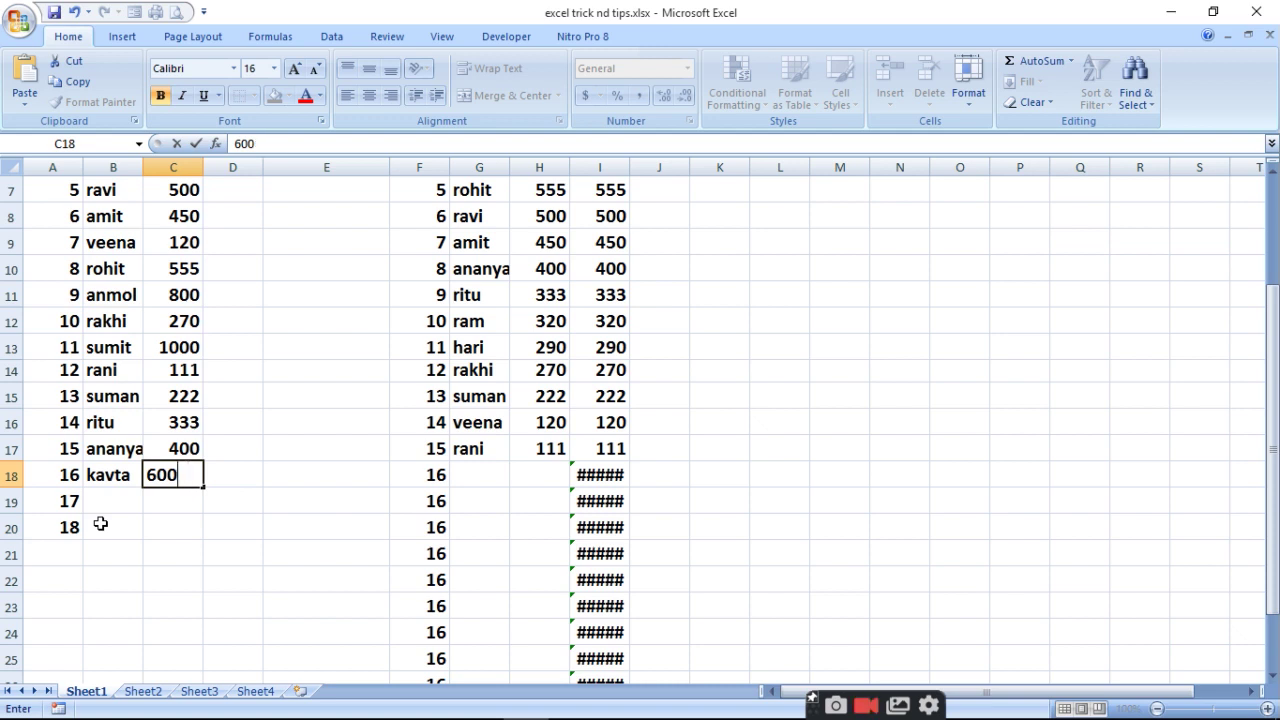
{"action": "key", "text": "Return"}
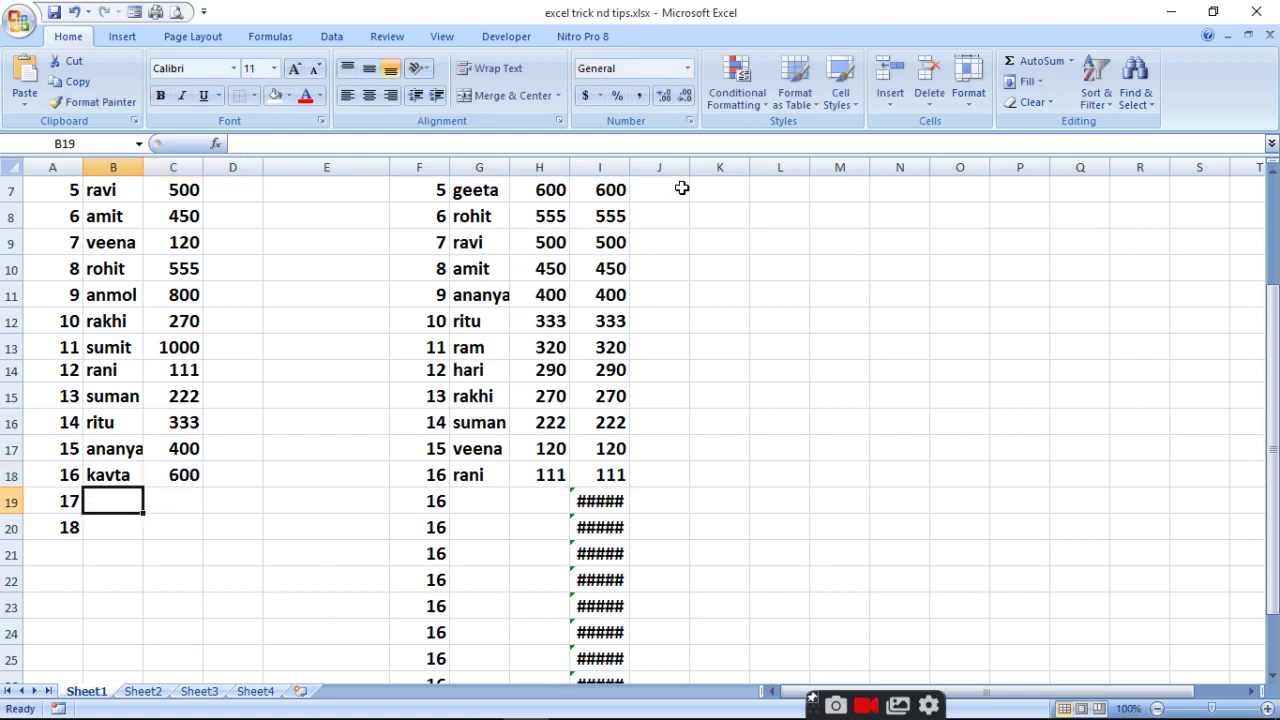
- Change entry 16 to amount 601 and correct its name to kavita
{"action": "left_click_drag", "start_coordinate": [1272, 339], "coordinate": [1273, 272]}
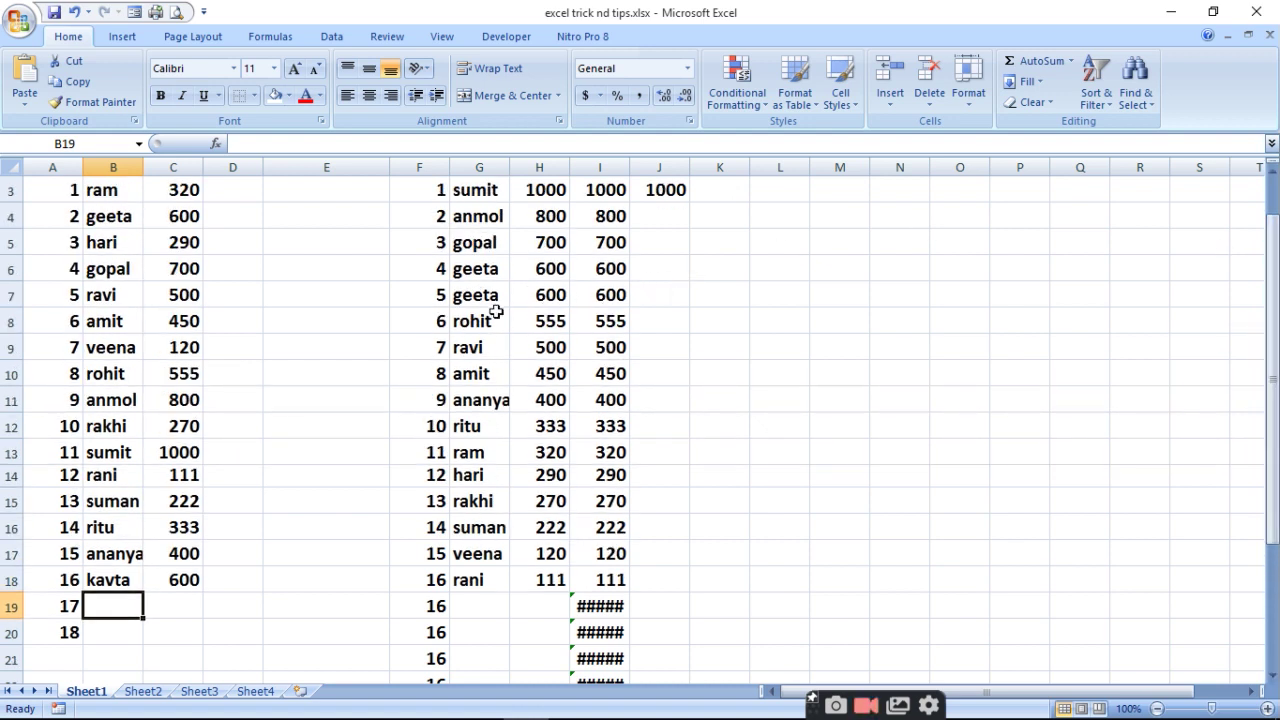
{"action": "left_click", "coordinate": [185, 584]}
{"action": "type", "text": "601"}
{"action": "key", "text": "Return"}
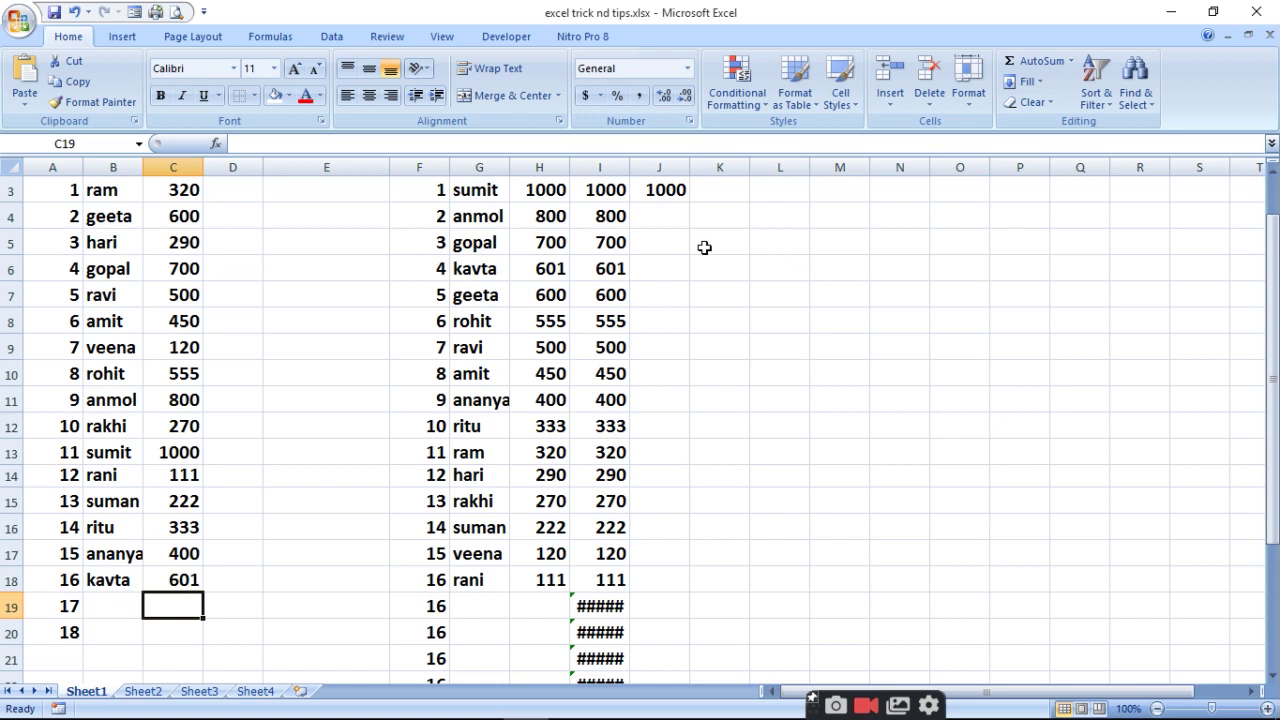
{"action": "left_click", "coordinate": [116, 582]}
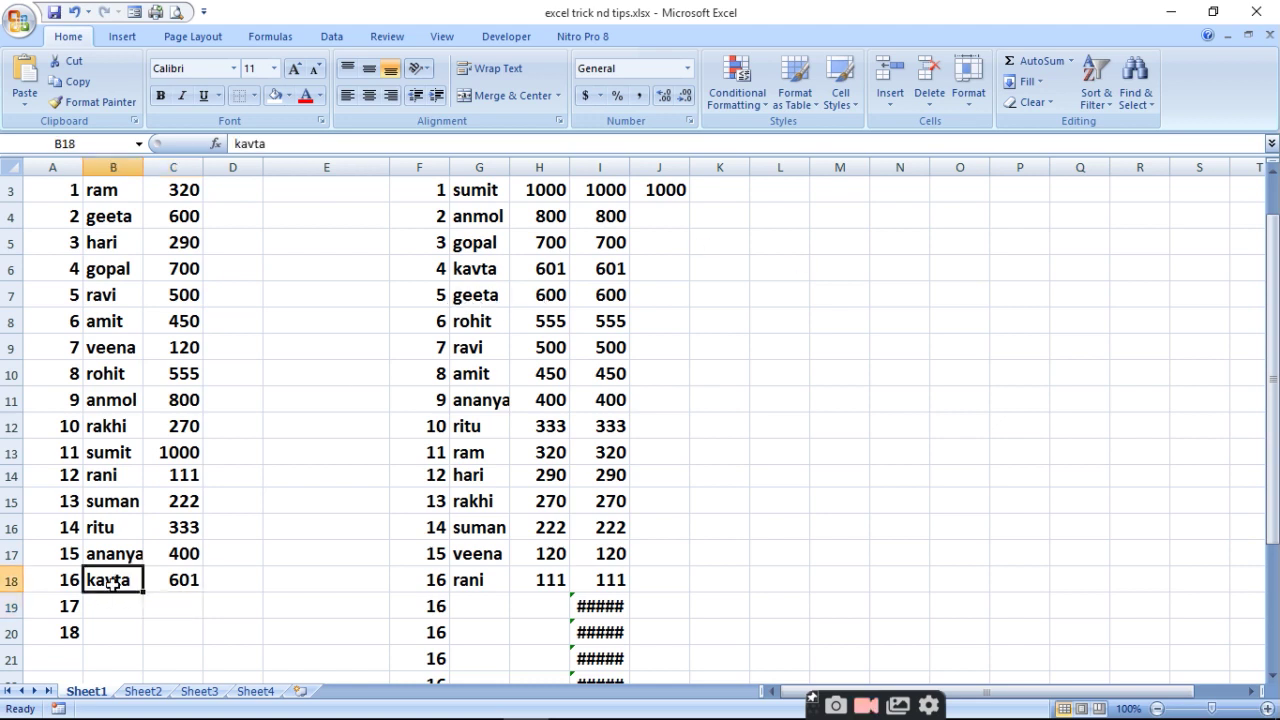
{"action": "left_click", "coordinate": [253, 144]}
{"action": "type", "text": "i"}
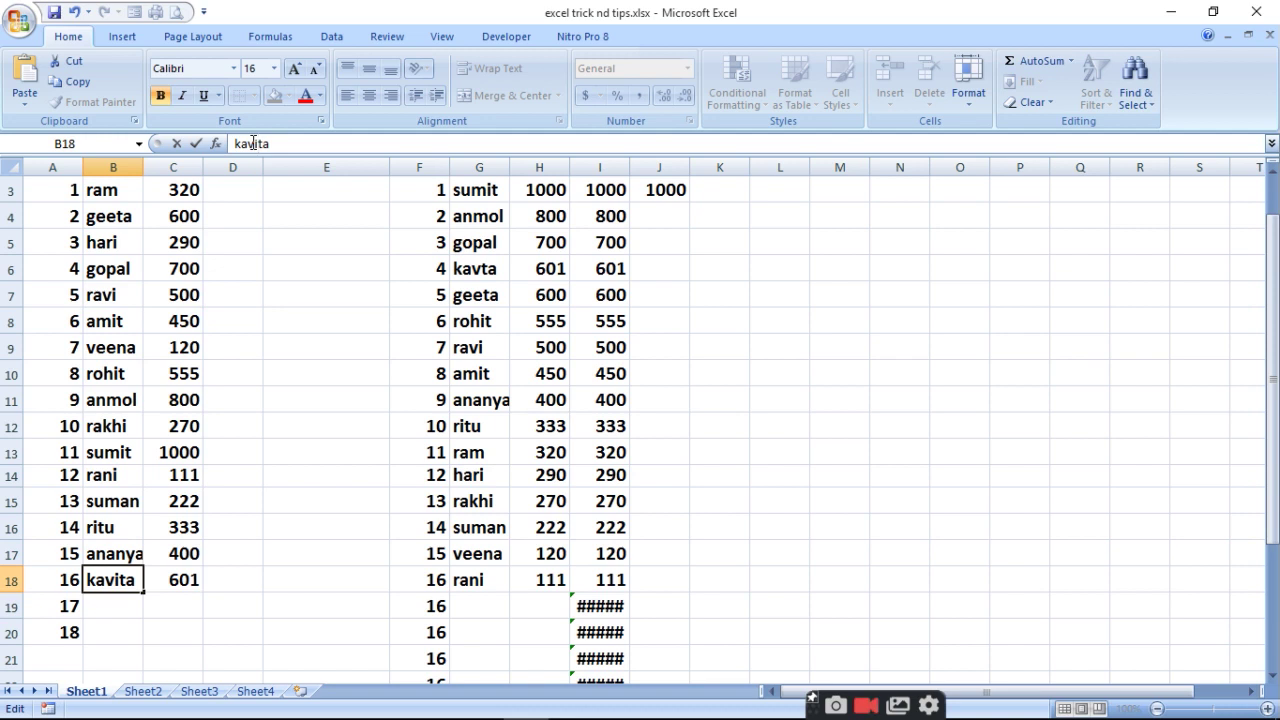
{"action": "key", "text": "Return"}
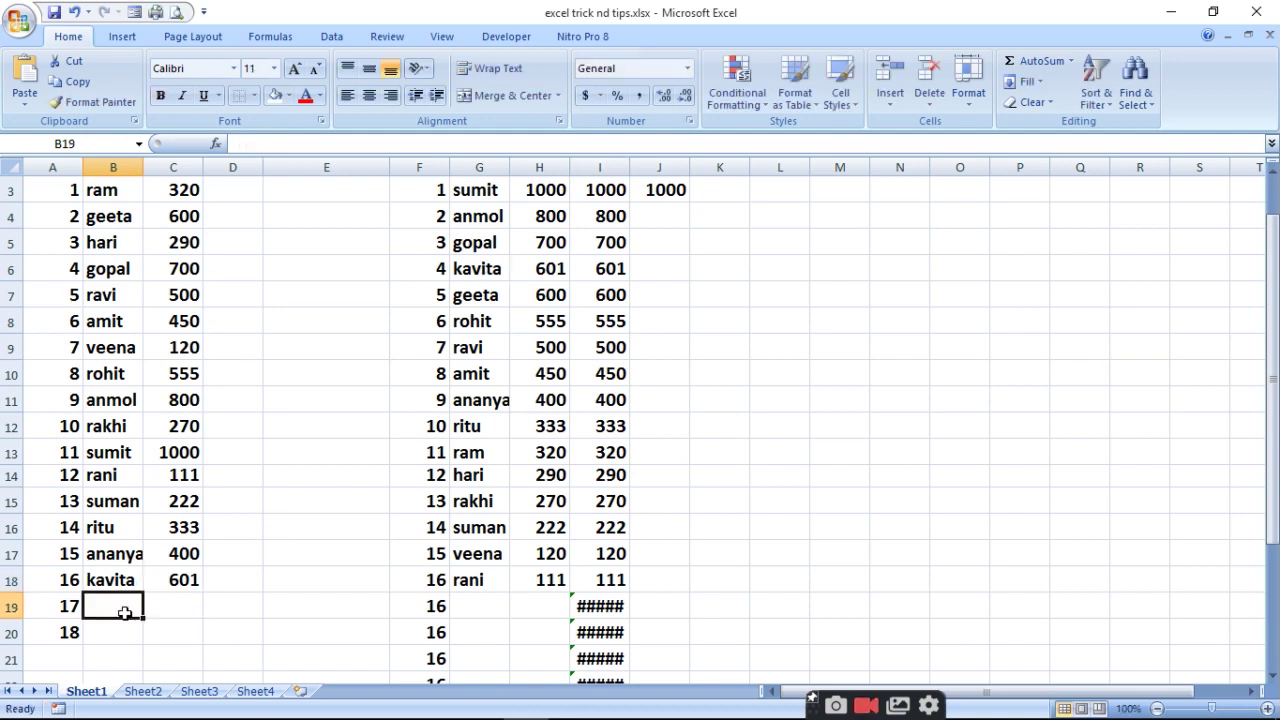
- Give entry 17 in row 19 an amount of 444
{"action": "left_click", "coordinate": [189, 602]}
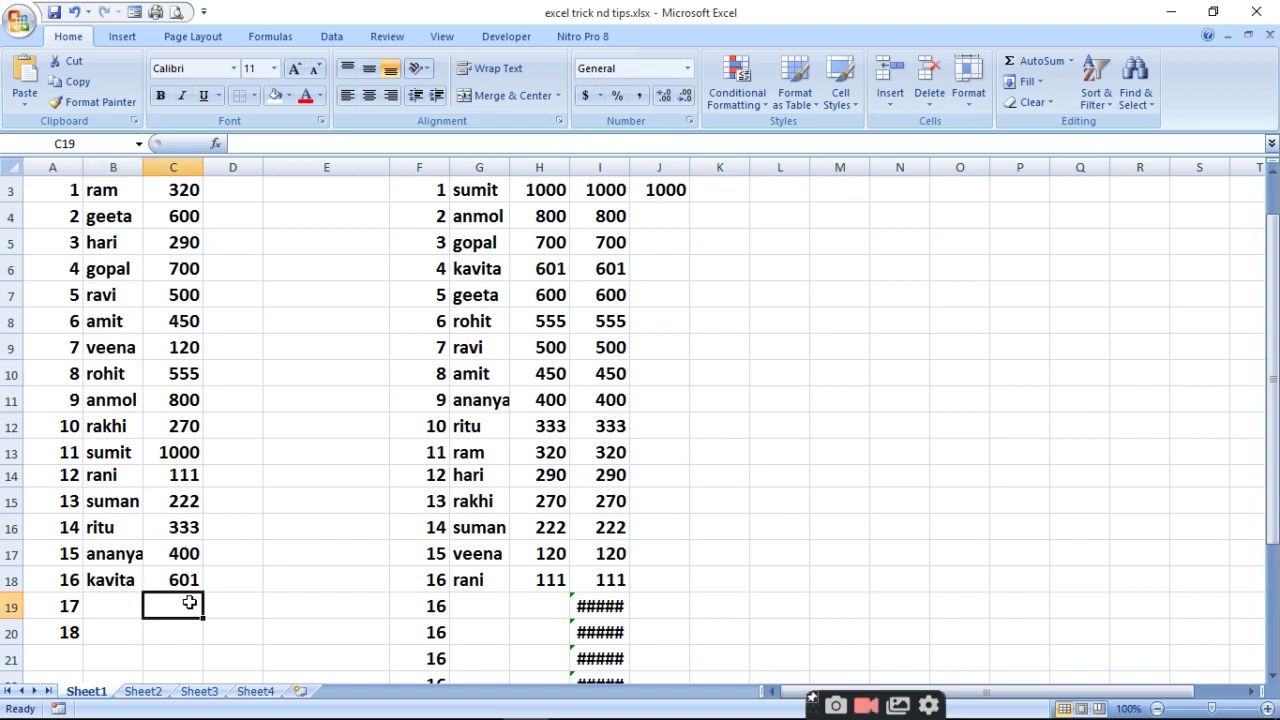
{"action": "type", "text": "444"}
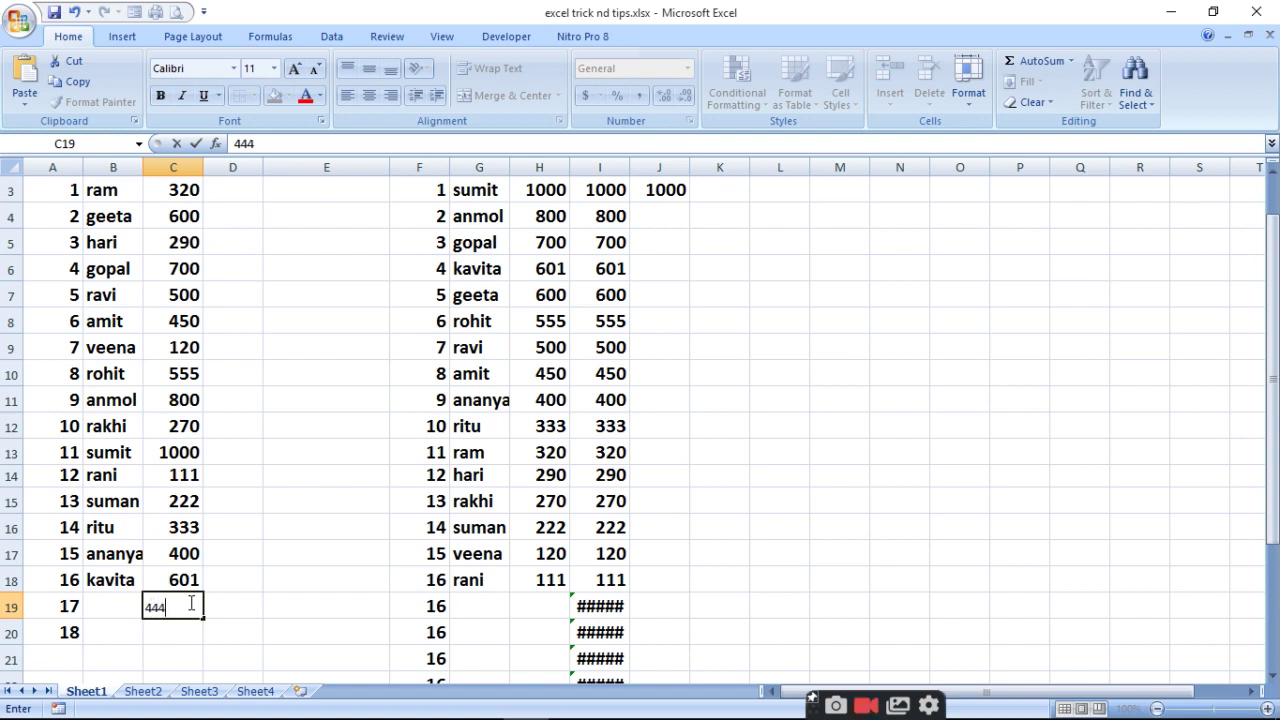
{"action": "key", "text": "Return"}
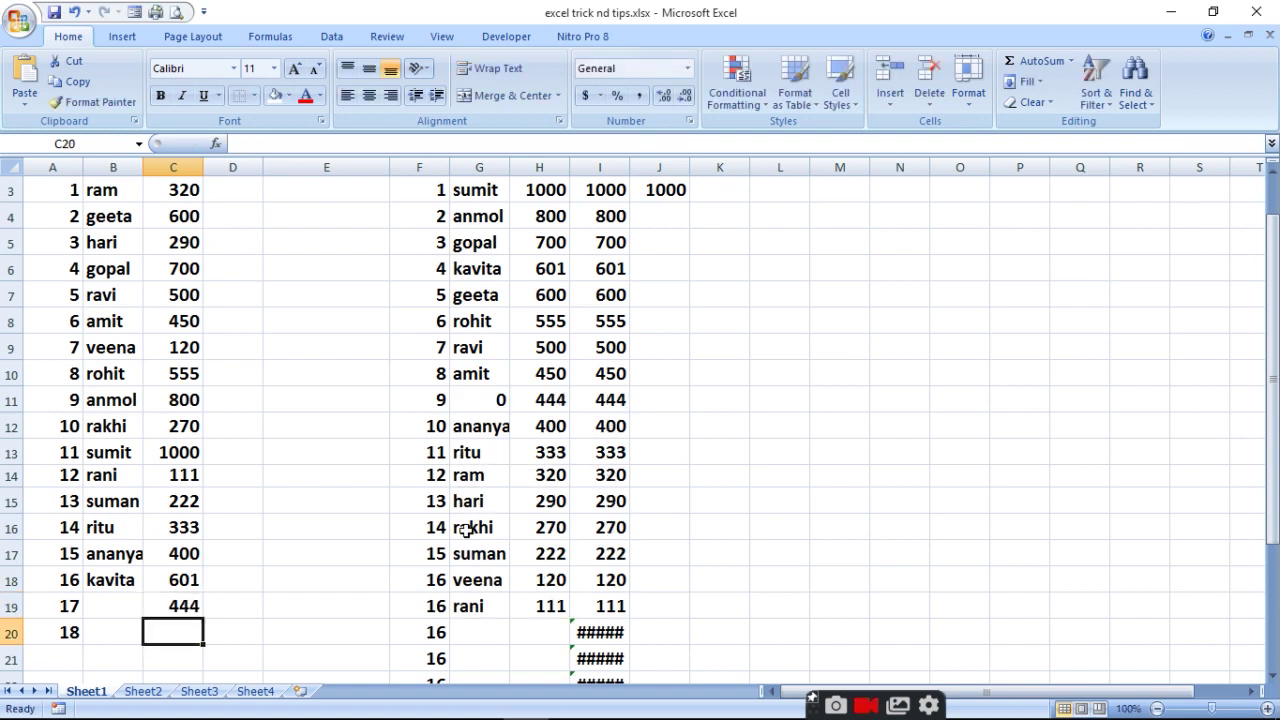
- Name entry 17 mani in B19, then review the G11 and H11 lookup formulas
{"action": "left_click", "coordinate": [112, 612]}
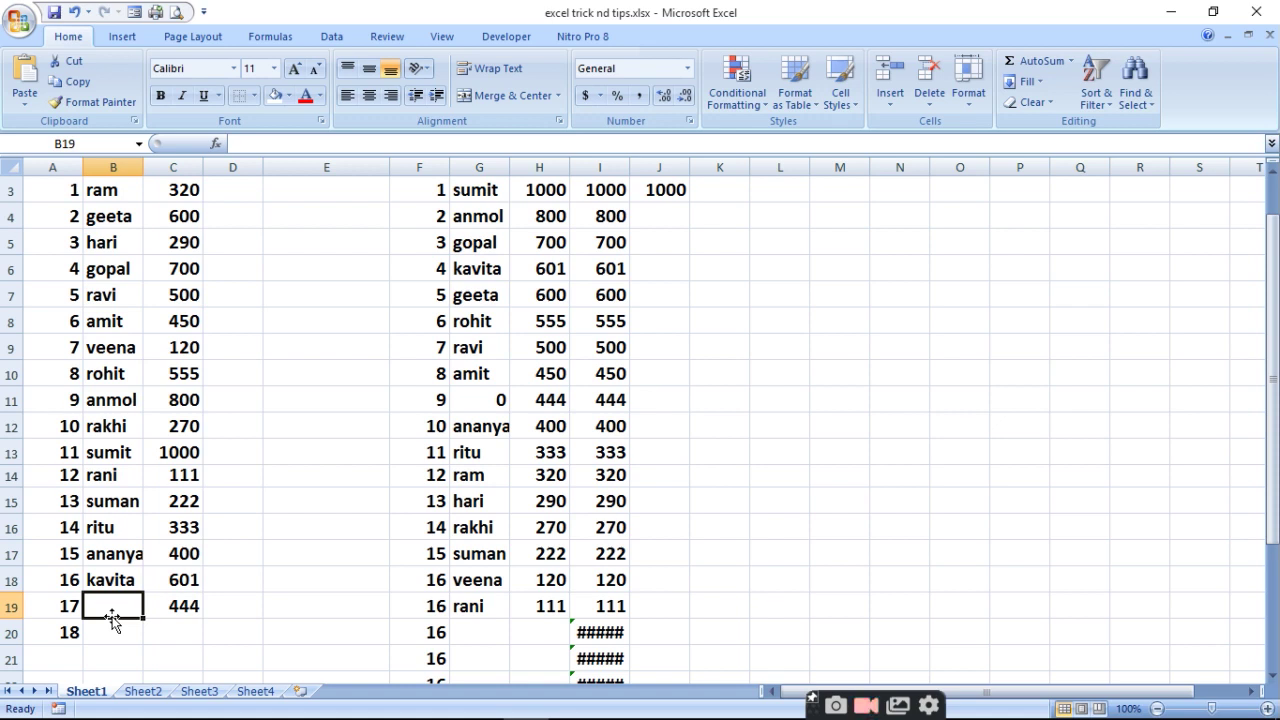
{"action": "type", "text": "mani"}
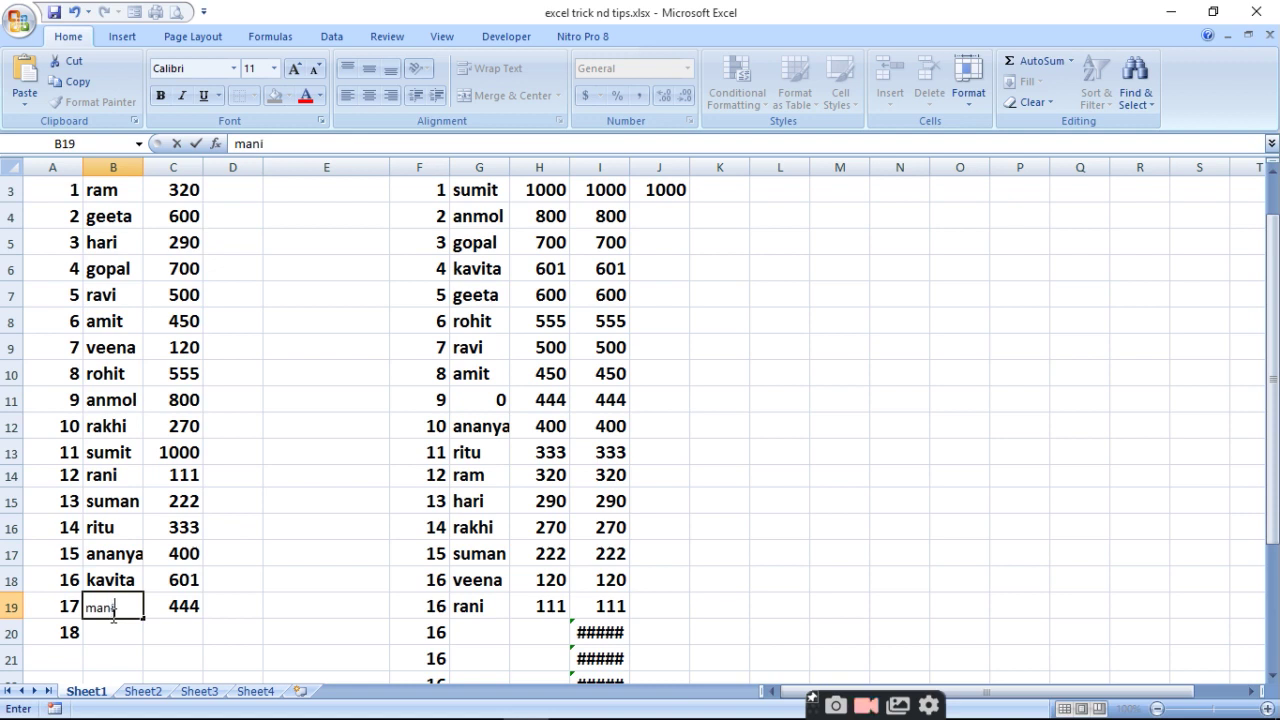
{"action": "key", "text": "Return"}
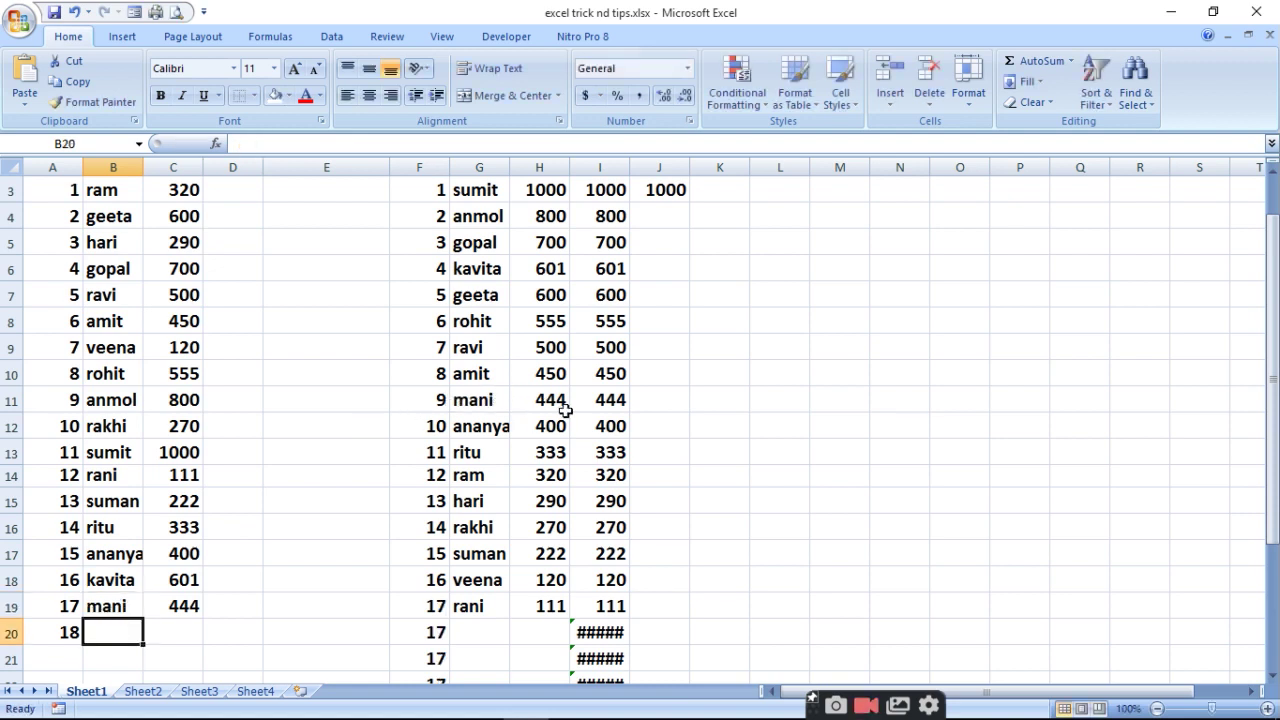
{"action": "left_click", "coordinate": [470, 396]}
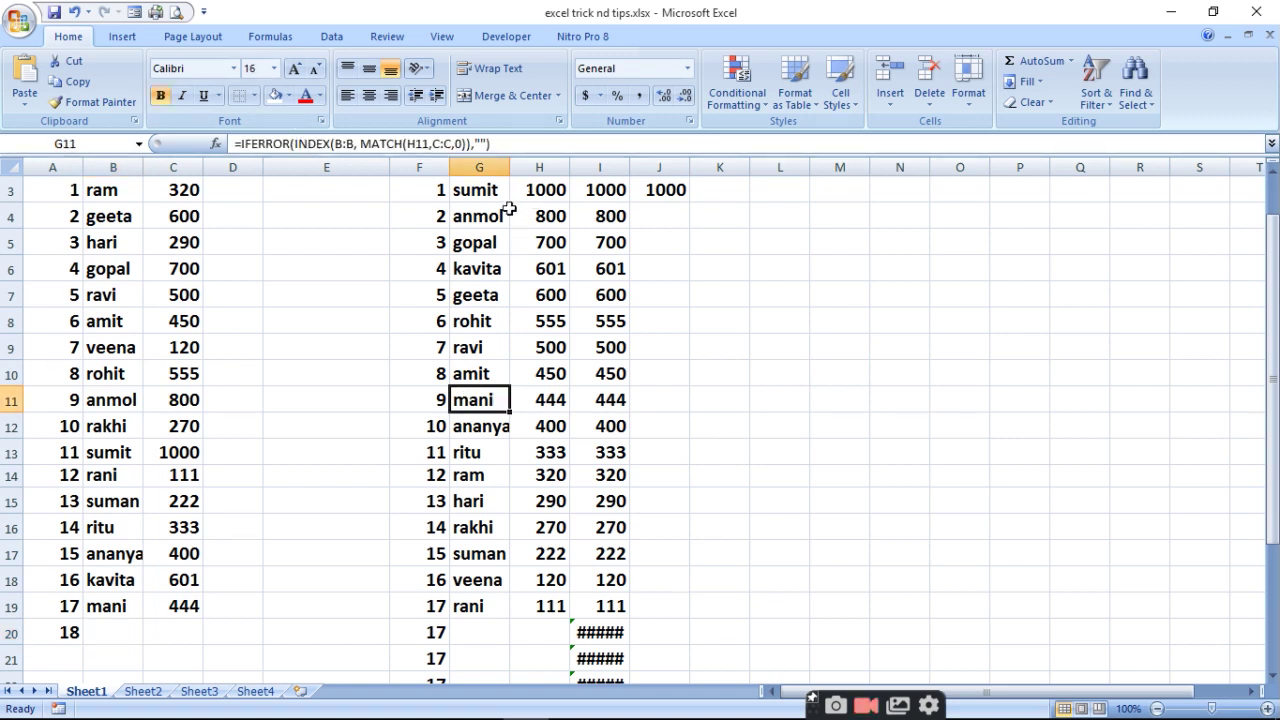
{"action": "left_click", "coordinate": [558, 400]}
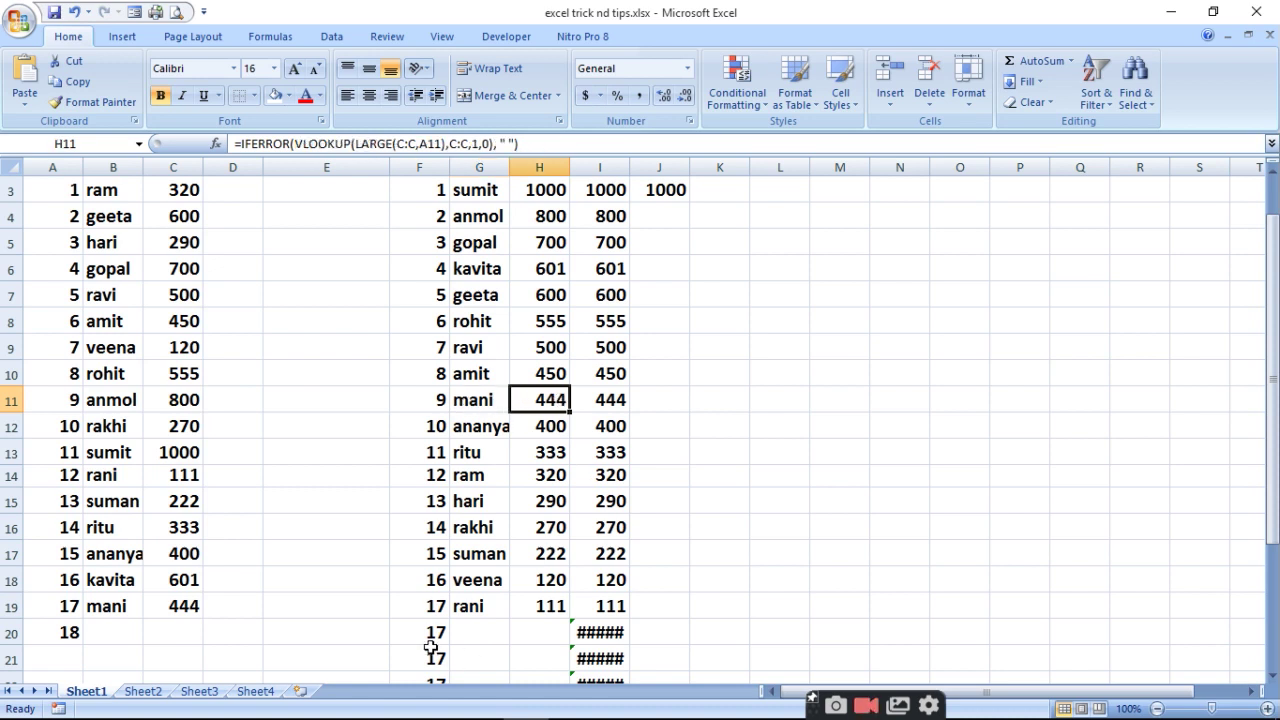
- Delete the surplus formulas in F20:J26 below the sorted table
{"action": "left_click_drag", "start_coordinate": [437, 634], "coordinate": [645, 716]}
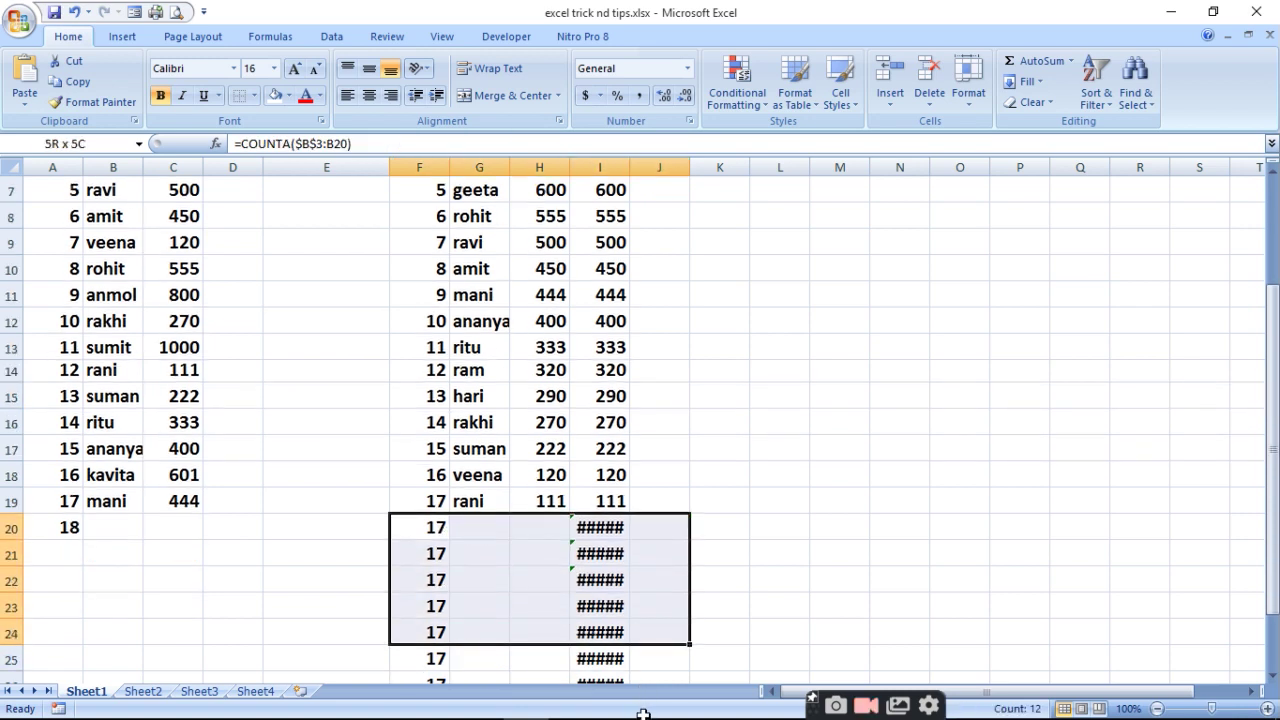
{"action": "key", "text": "Delete"}
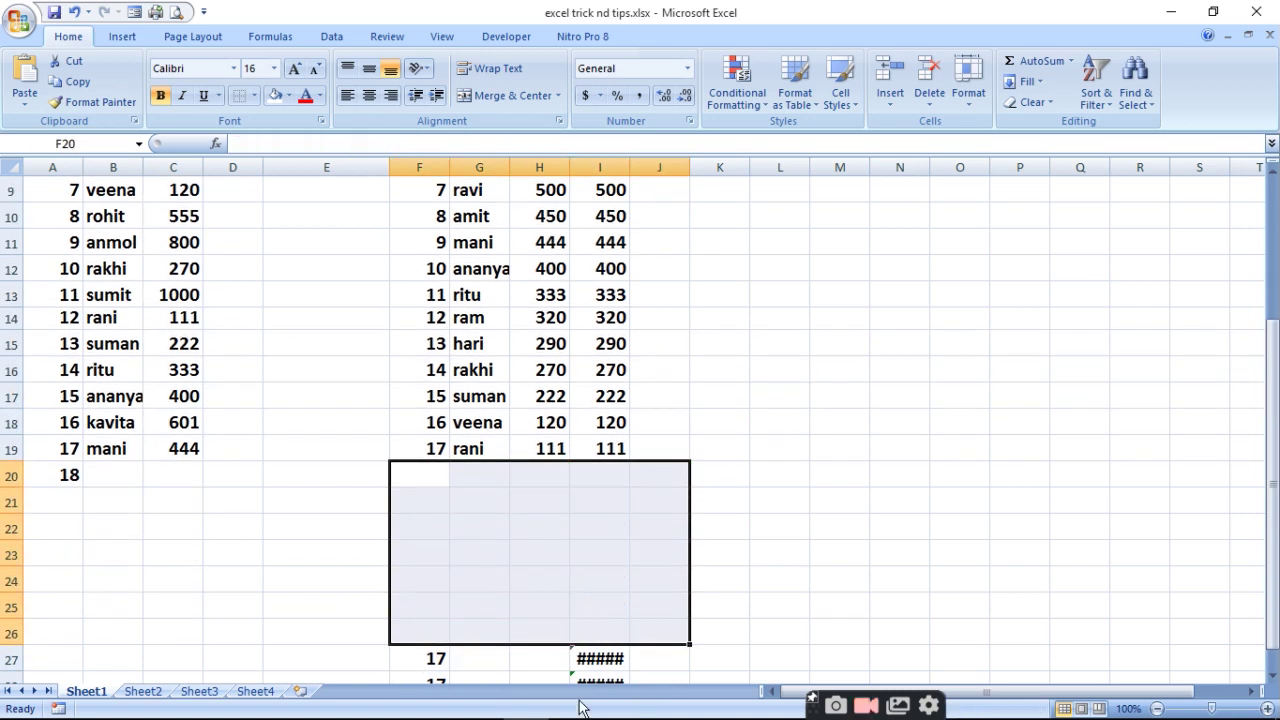
{"action": "left_click_drag", "start_coordinate": [441, 652], "coordinate": [610, 716]}
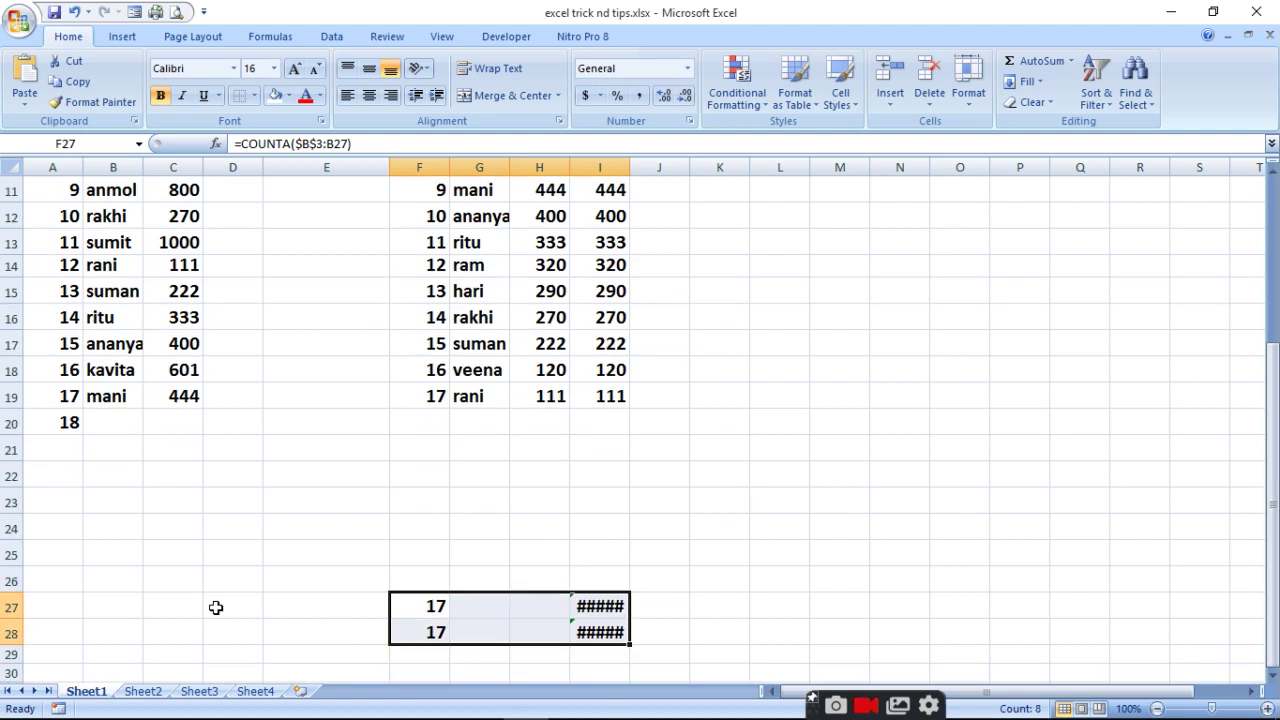
{"action": "left_click", "coordinate": [183, 416]}
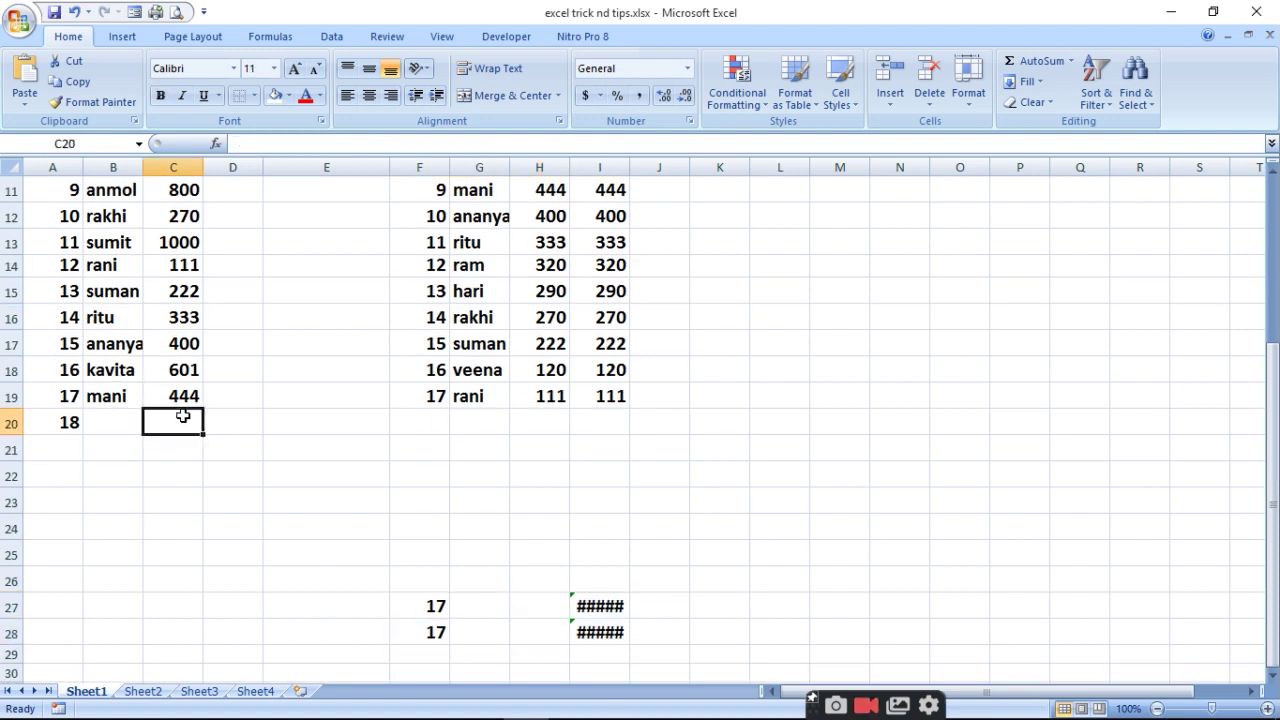
- Enter amount 5555 in C20 and type a name for entry 18 in B20
{"action": "type", "text": "5555"}
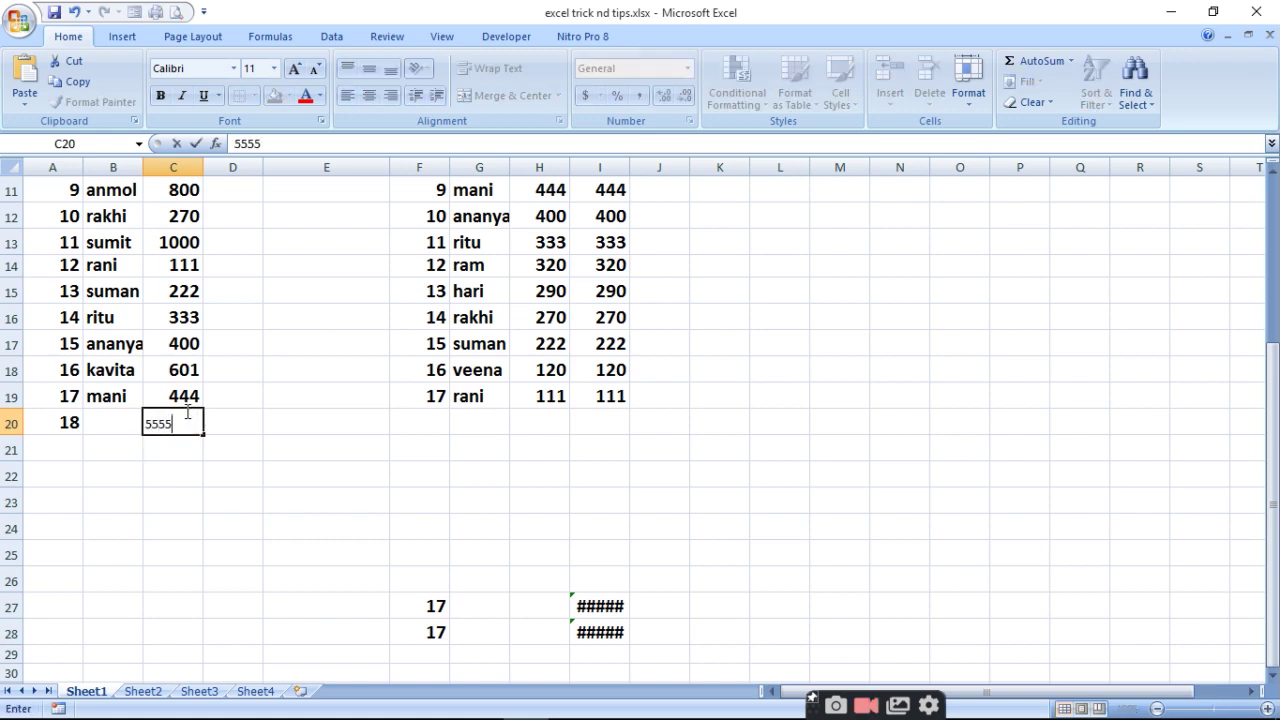
{"action": "key", "text": "Return"}
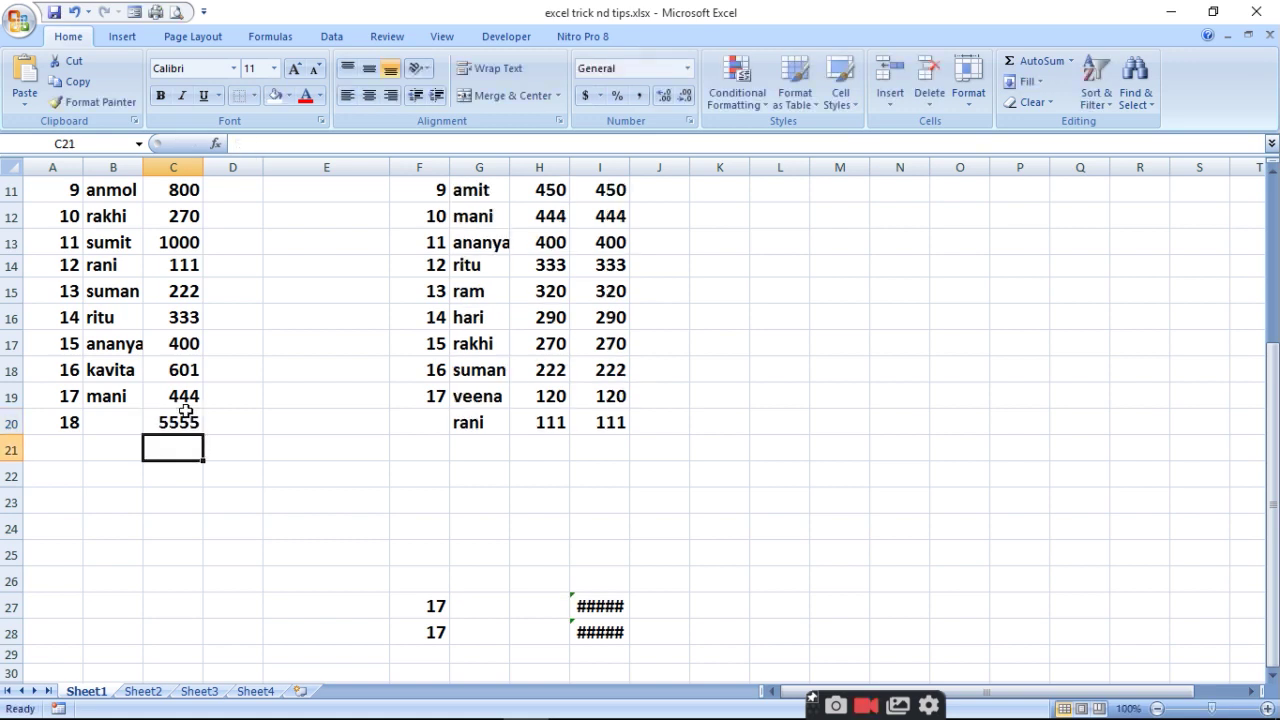
{"action": "left_click", "coordinate": [113, 421]}
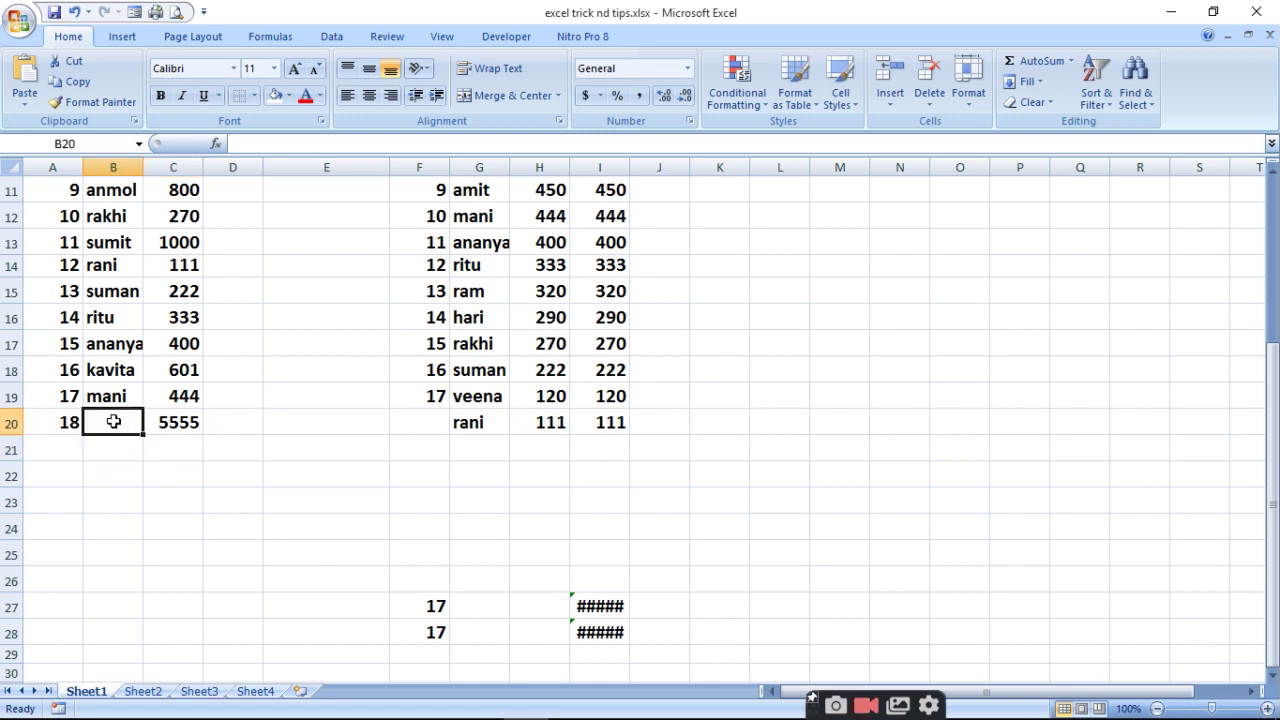
{"action": "type", "text": "khil"}
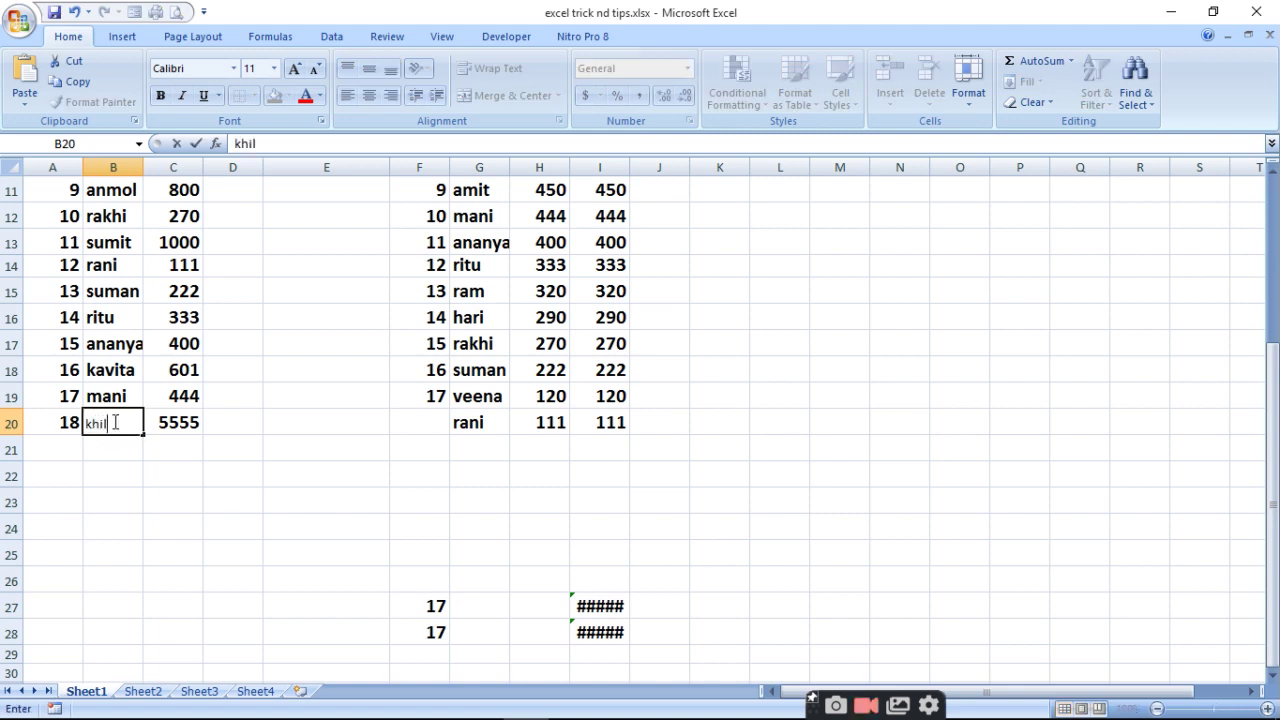
{"action": "key", "text": "Left"}
{"action": "type", "text": "a"}
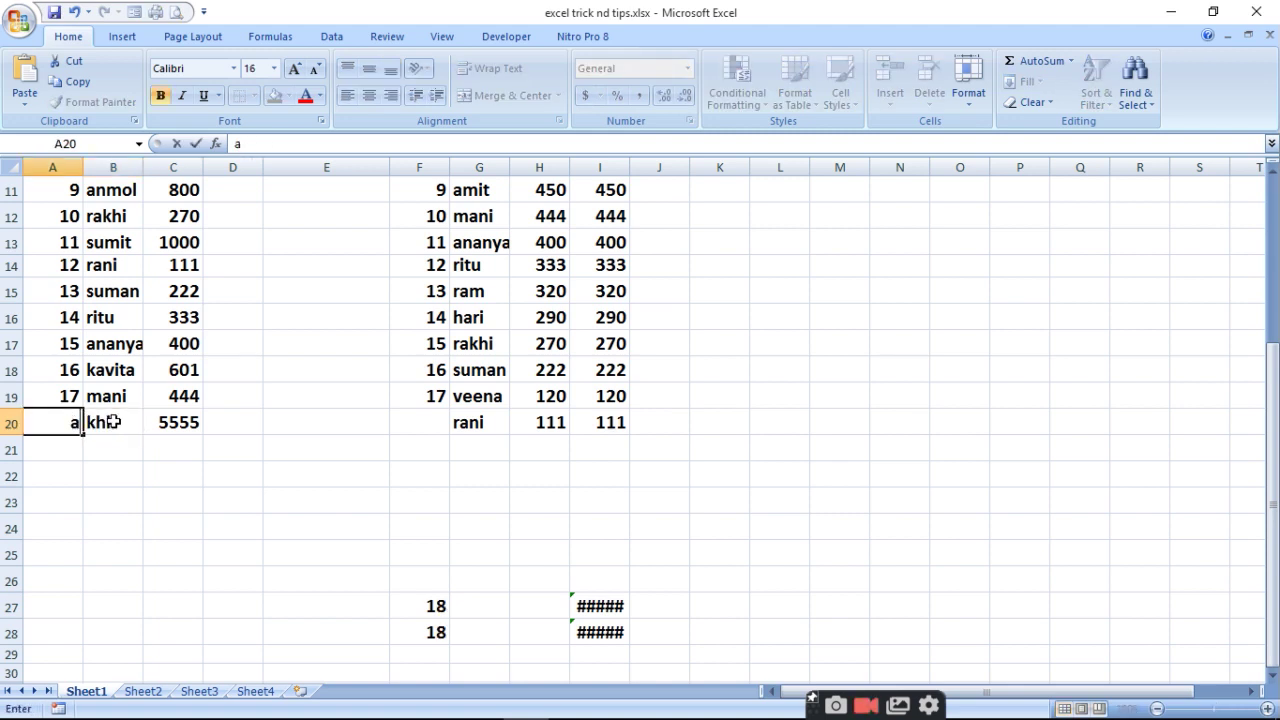
- Undo the accidental A20 edit and correct B20's name to akhil
{"action": "key", "text": "F2"}
{"action": "key", "text": "Left"}
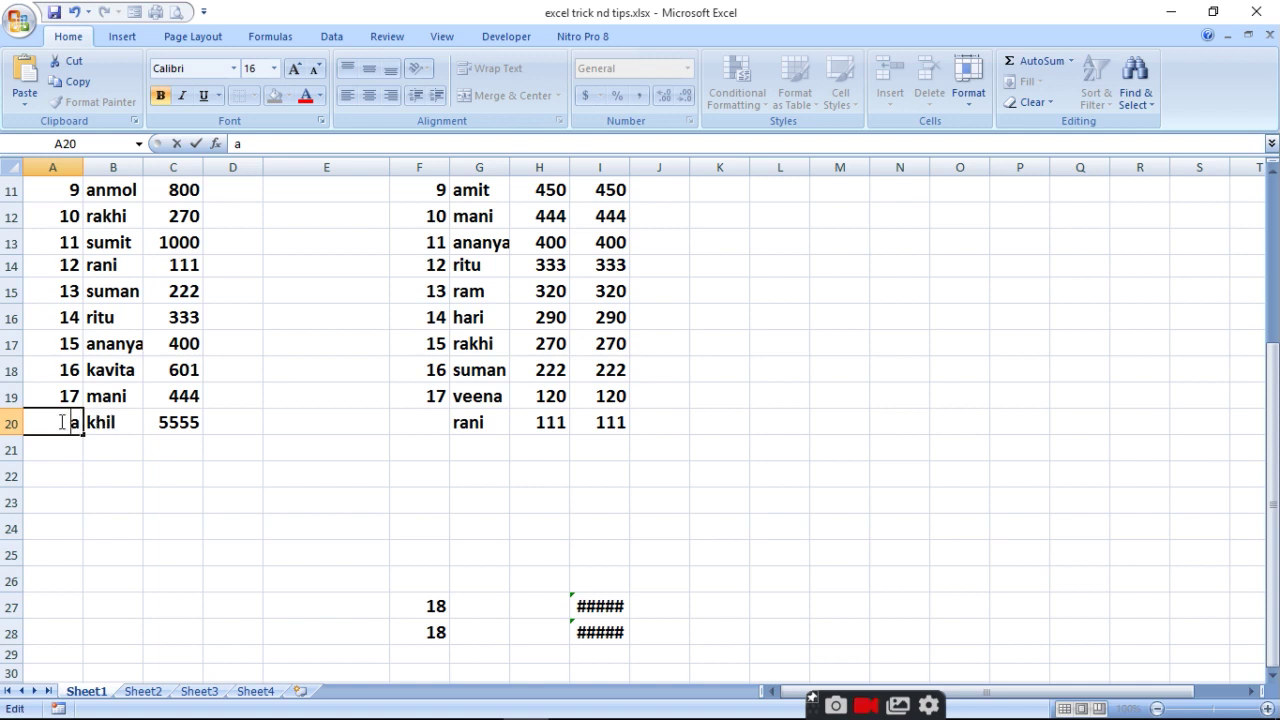
{"action": "key", "text": "ctrl+z"}
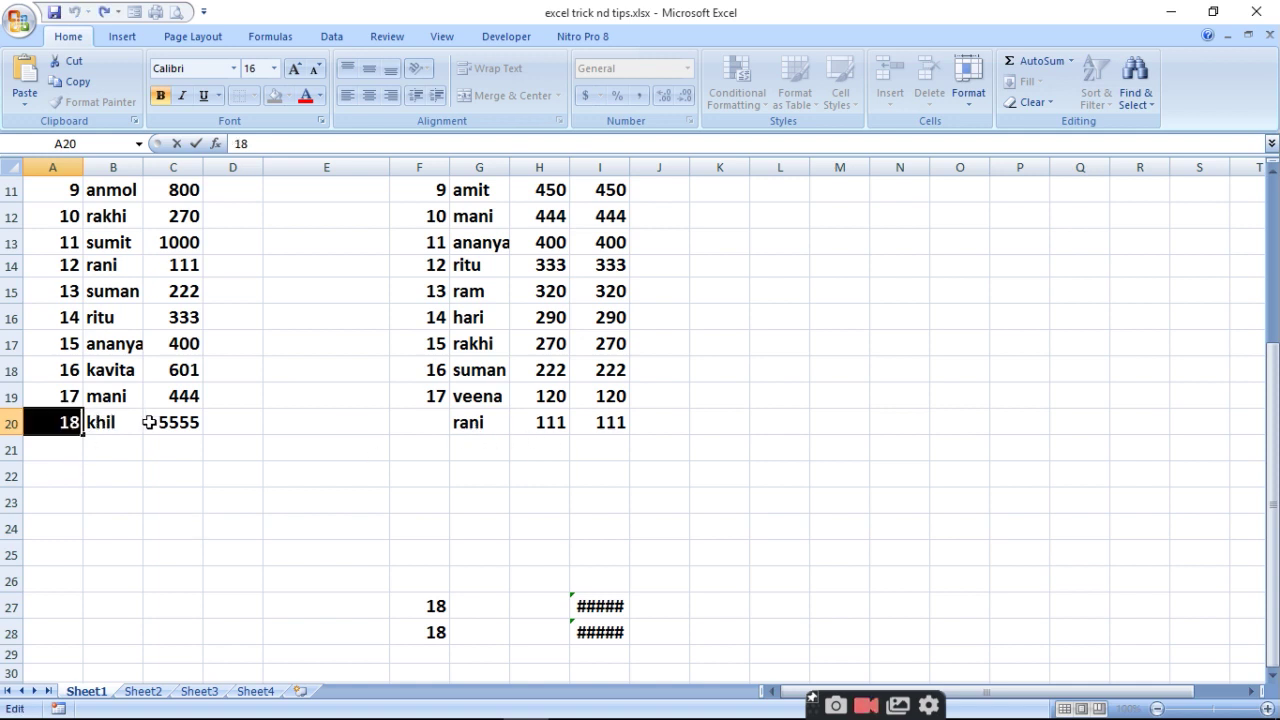
{"action": "left_click", "coordinate": [126, 422]}
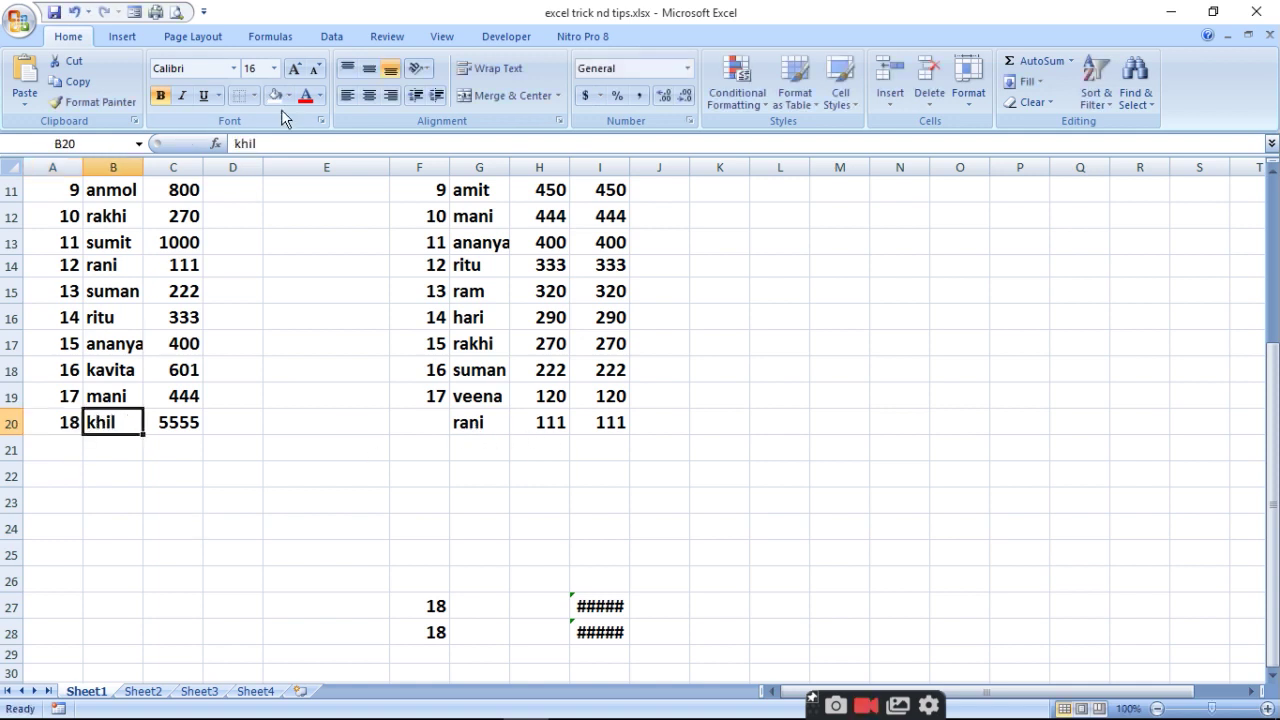
{"action": "left_click", "coordinate": [235, 143]}
{"action": "type", "text": "a"}
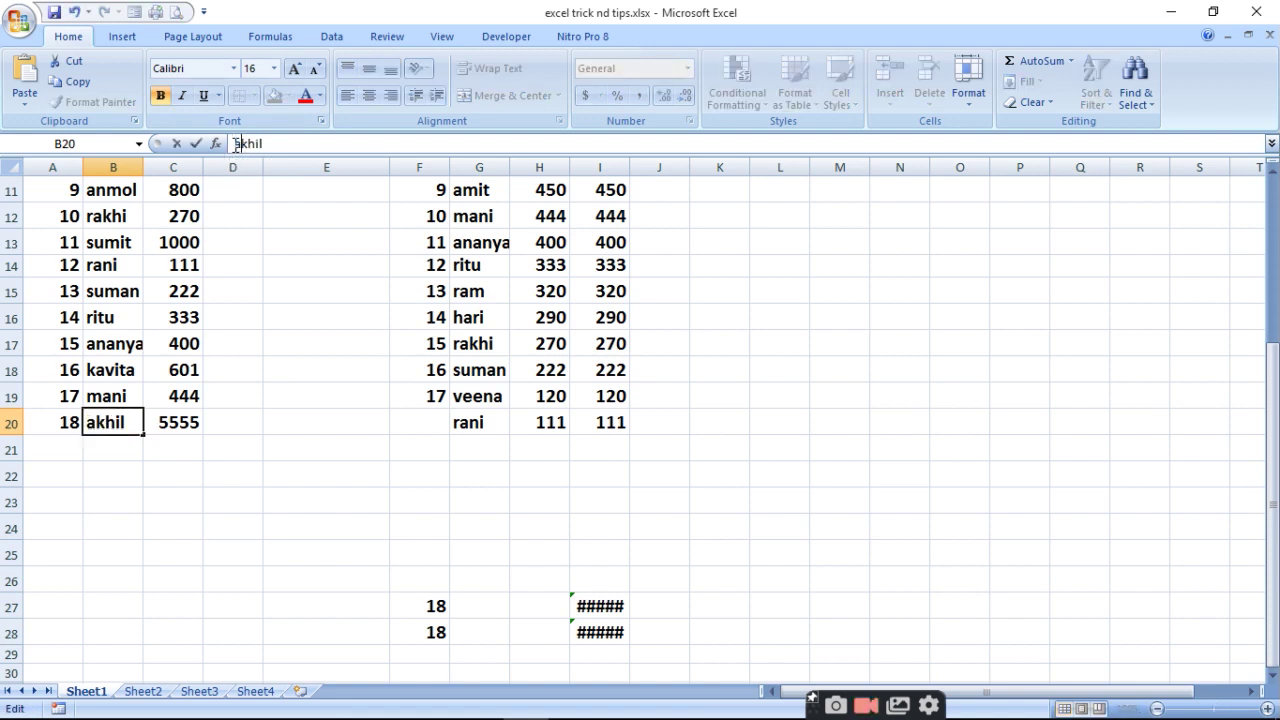
{"action": "key", "text": "Return"}
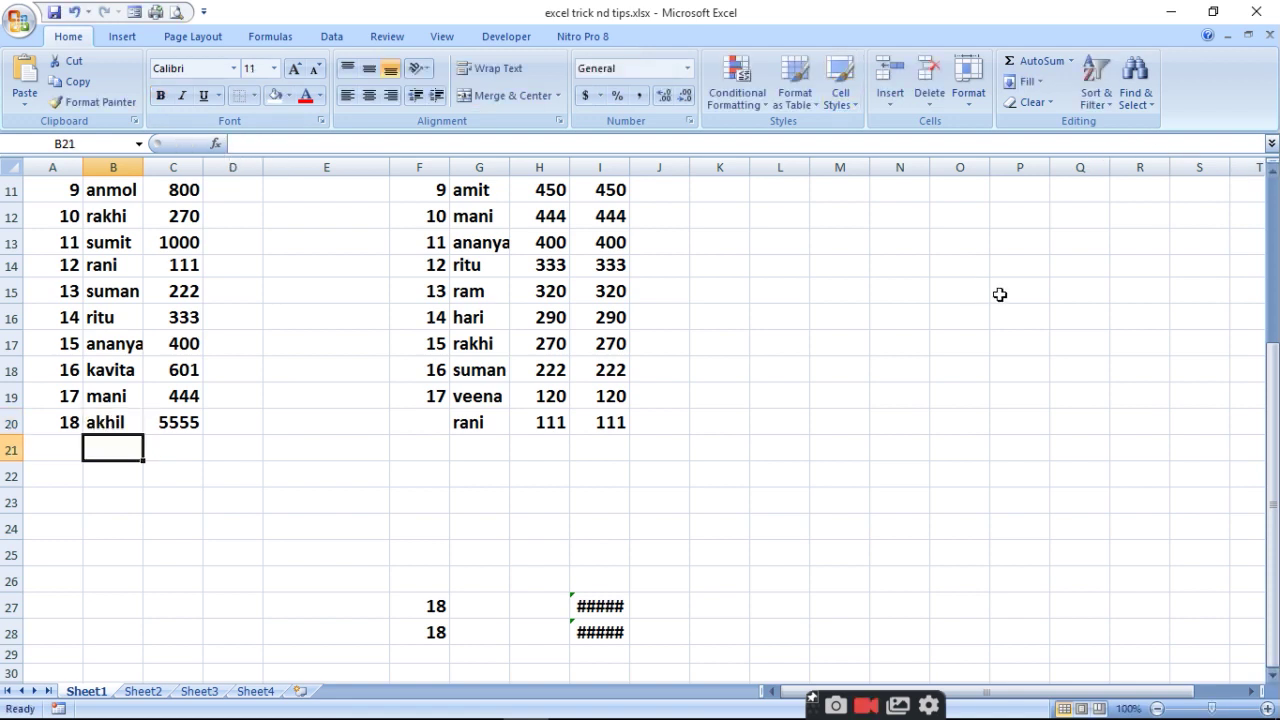
{"action": "scroll", "coordinate": [1278, 233], "scroll_direction": "up", "scroll_amount": 3}
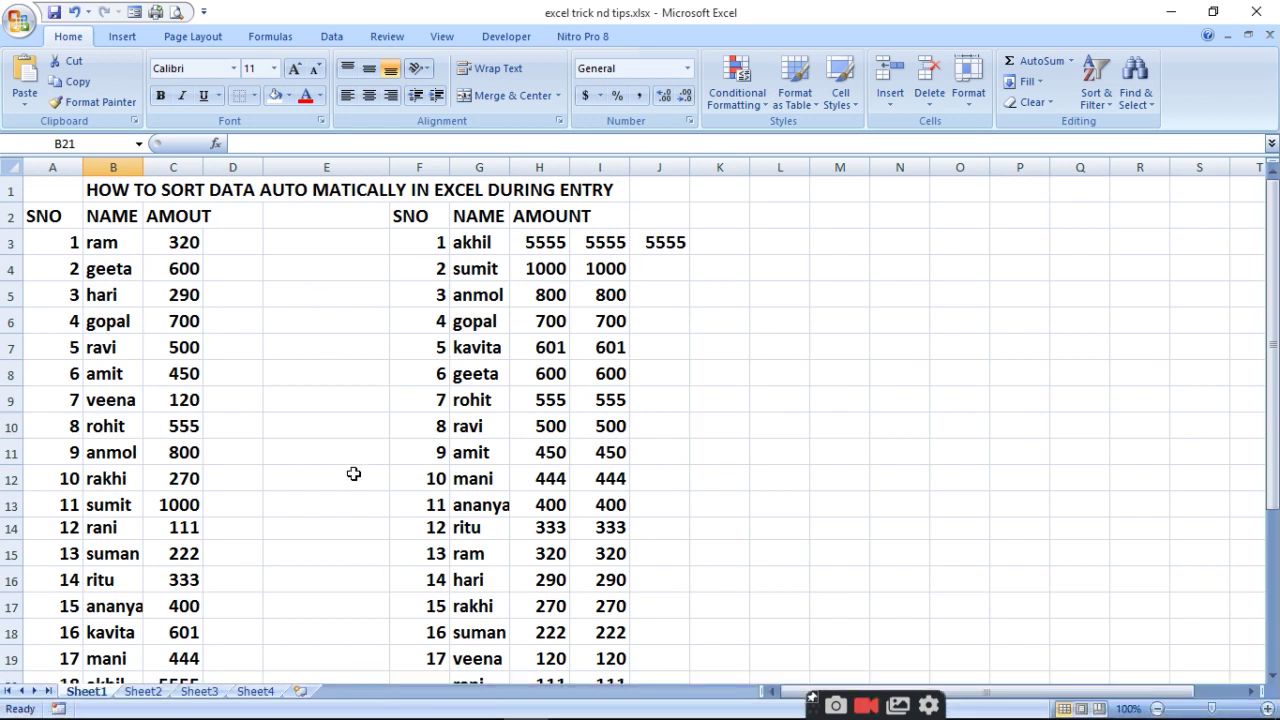
{"action": "left_click", "coordinate": [610, 240]}
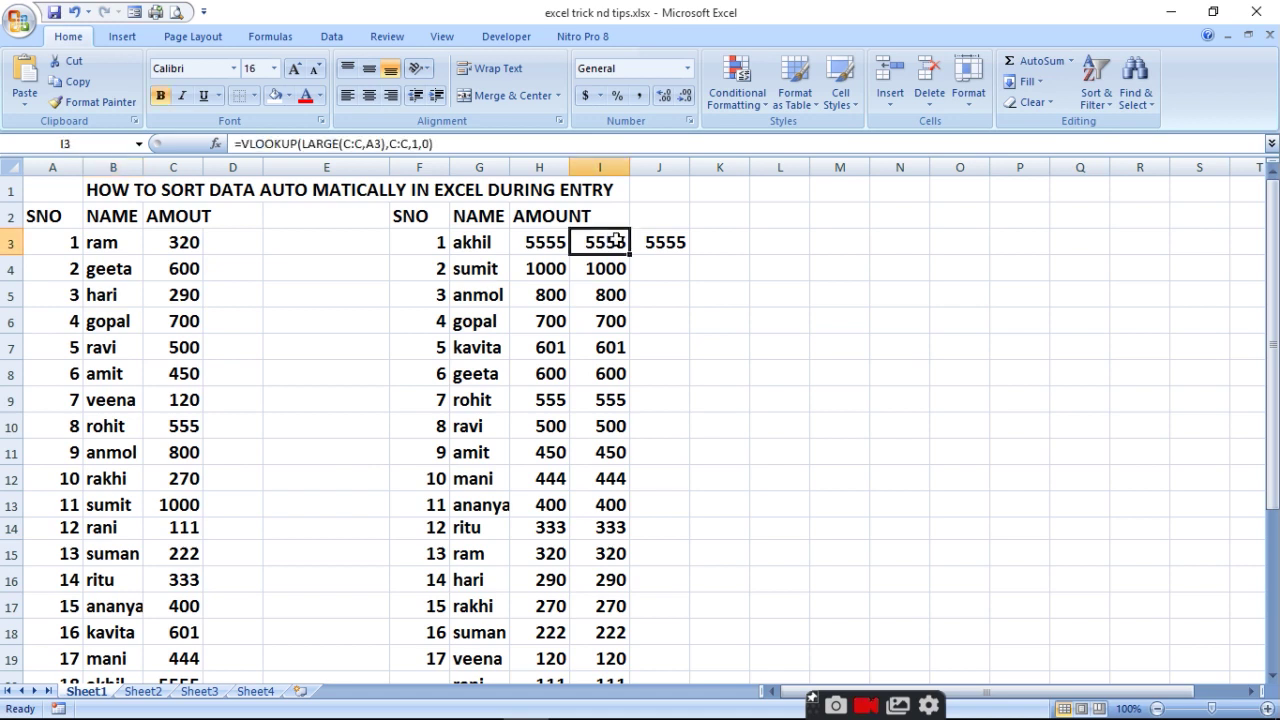
{"action": "left_click", "coordinate": [659, 241]}
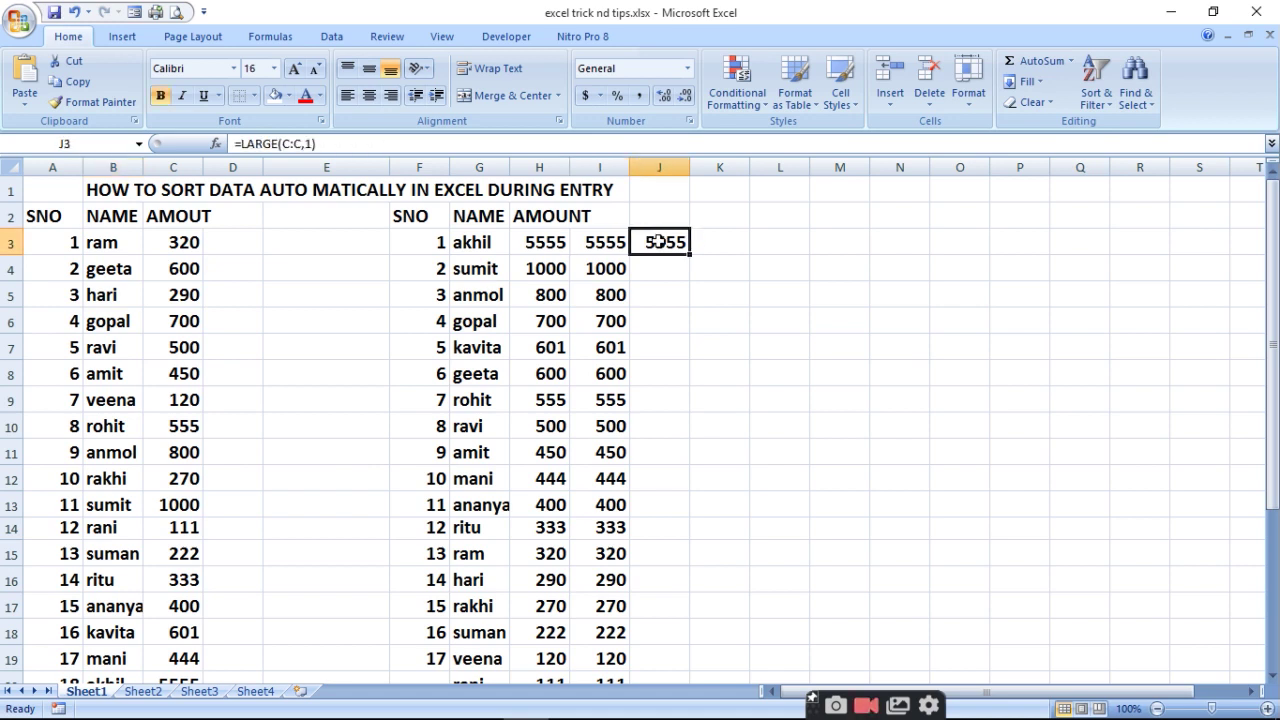
{"action": "left_click", "coordinate": [600, 255]}
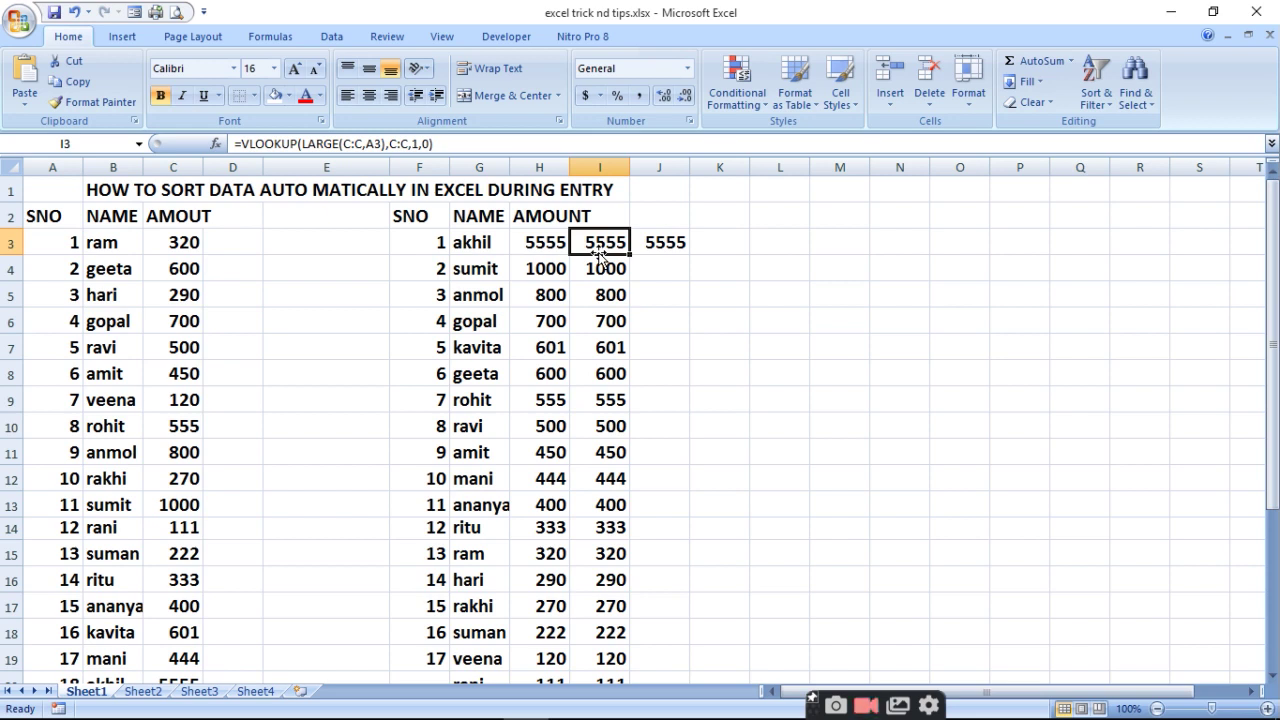
{"action": "left_click", "coordinate": [529, 246]}
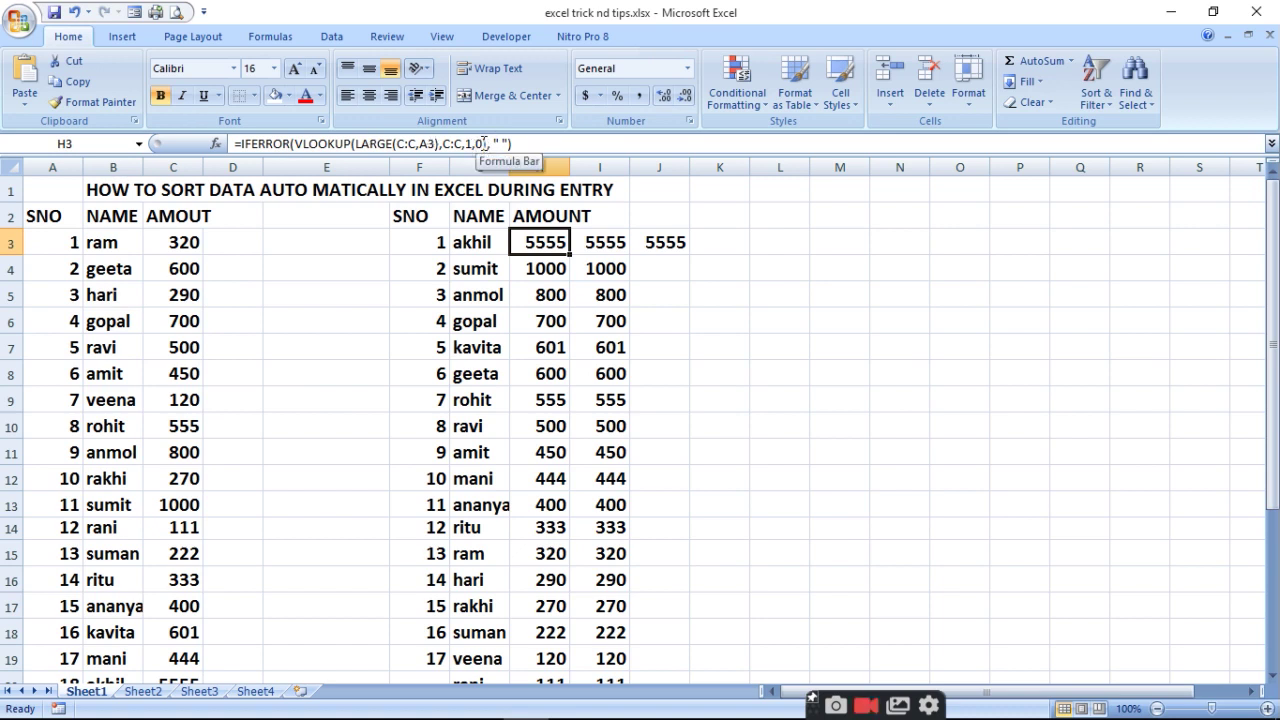
{"action": "left_click", "coordinate": [476, 242]}
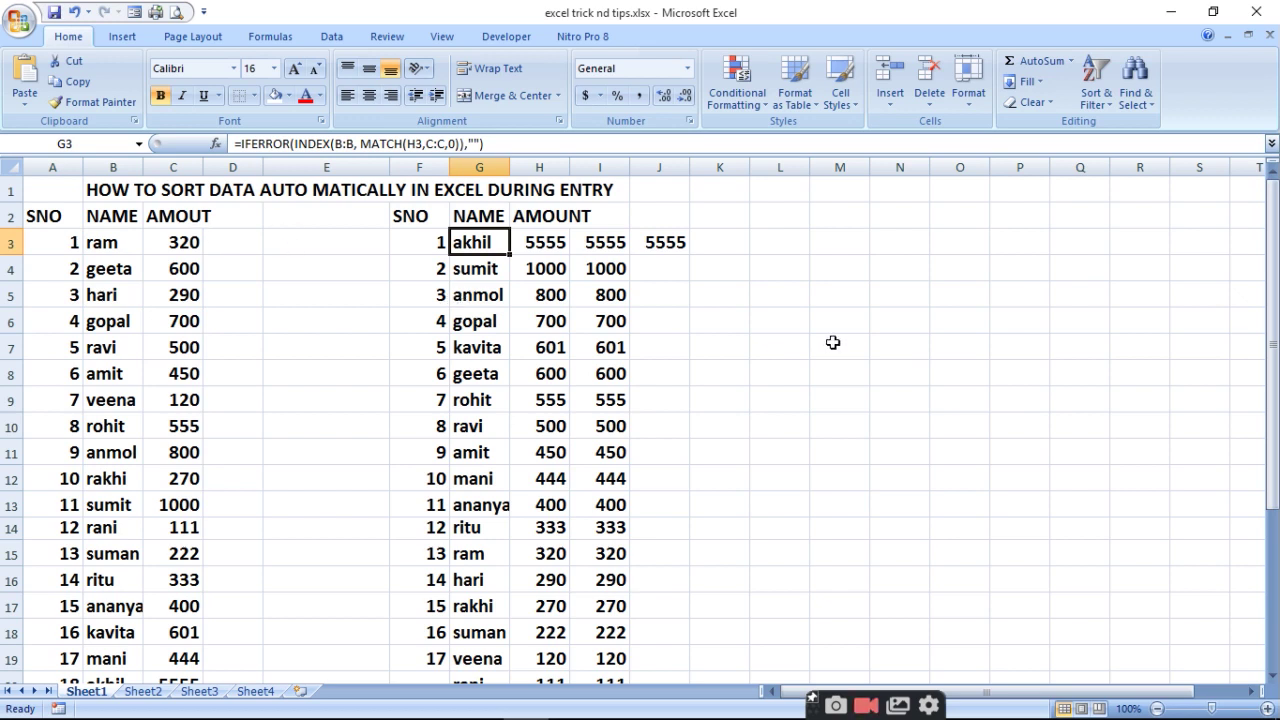
- Clear sorted rows 9–20 and refill the F3:I3 ranking formulas down to row 21
{"action": "mouse_move", "coordinate": [440, 400]}
{"action": "left_mouse_down"}
{"action": "mouse_move", "coordinate": [591, 443]}
{"action": "mouse_move", "coordinate": [660, 645]}
{"action": "left_mouse_up"}
{"action": "key", "text": "Delete"}
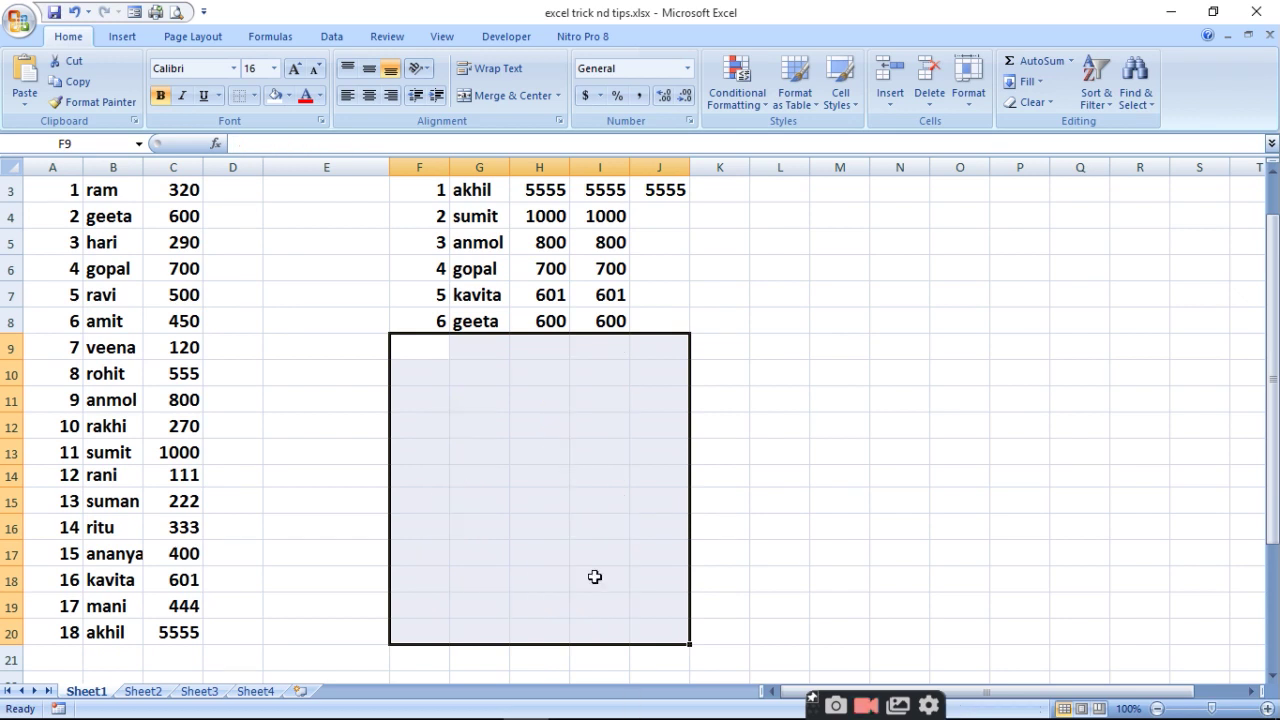
{"action": "left_click", "coordinate": [435, 180]}
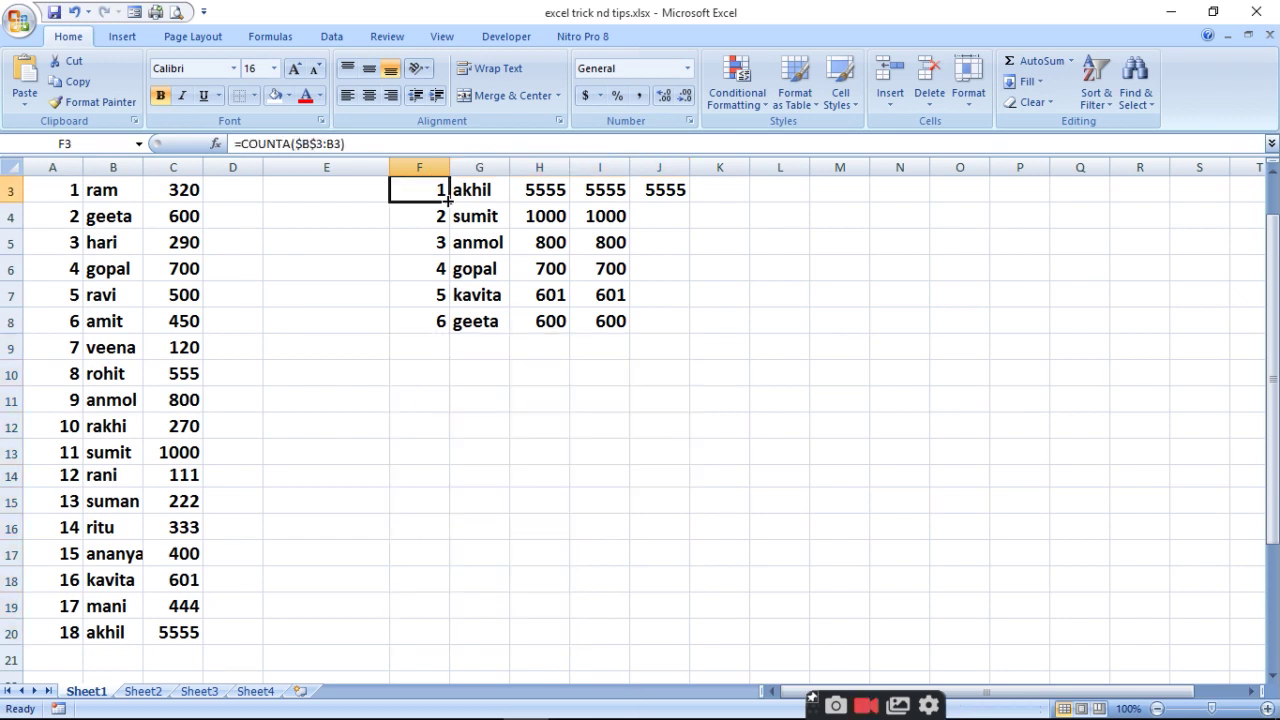
{"action": "left_click_drag", "start_coordinate": [450, 197], "coordinate": [470, 195]}
{"action": "left_click_drag", "start_coordinate": [628, 190], "coordinate": [630, 195]}
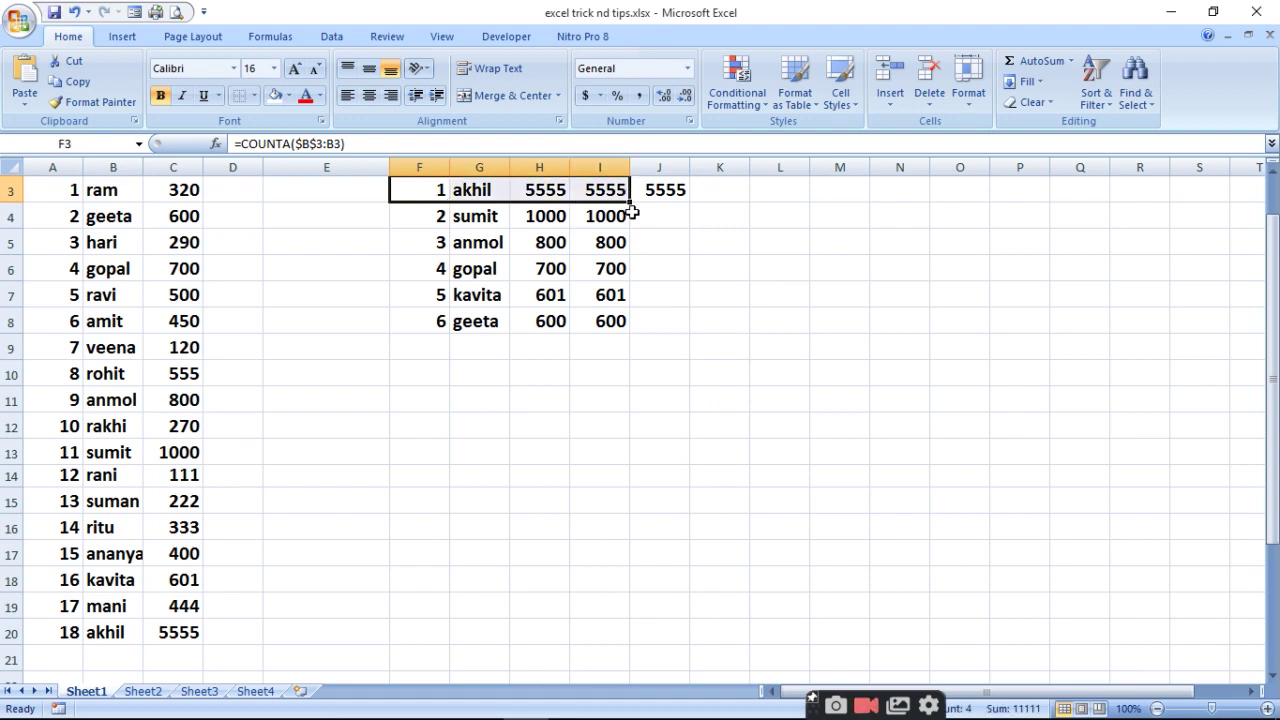
{"action": "left_click_drag", "start_coordinate": [631, 208], "coordinate": [643, 527]}
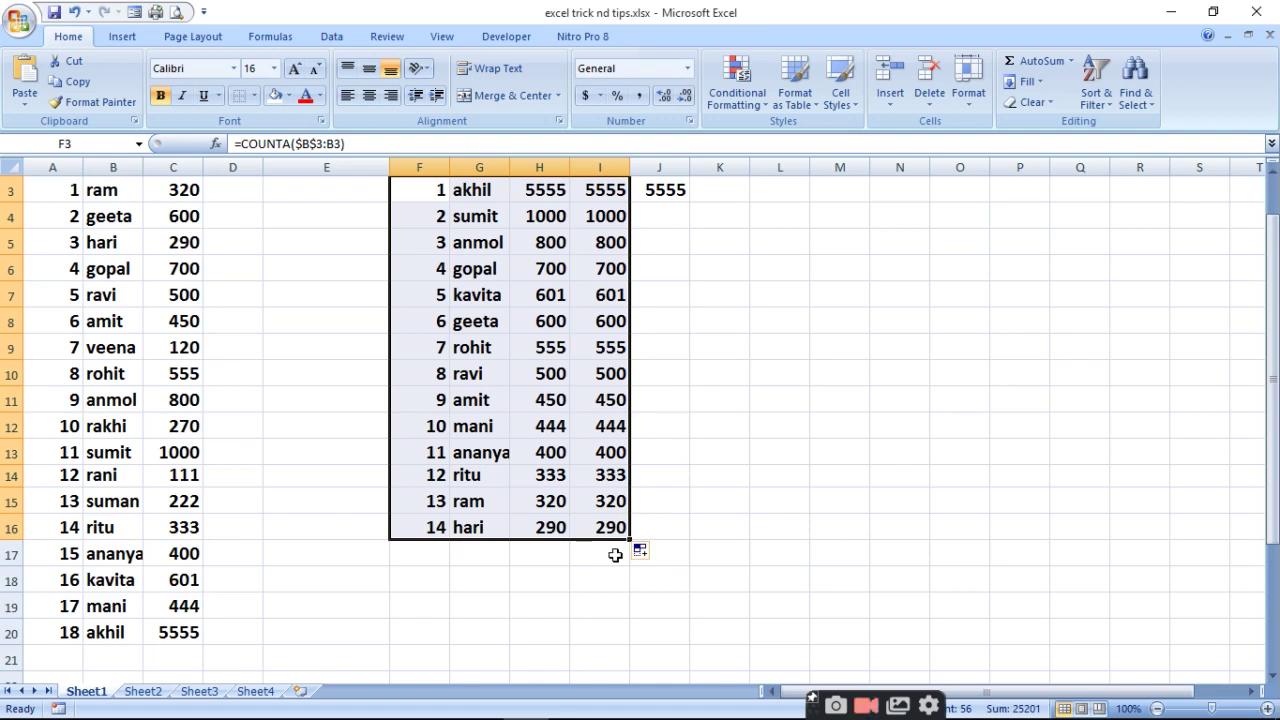
{"action": "left_click_drag", "start_coordinate": [631, 538], "coordinate": [640, 662]}
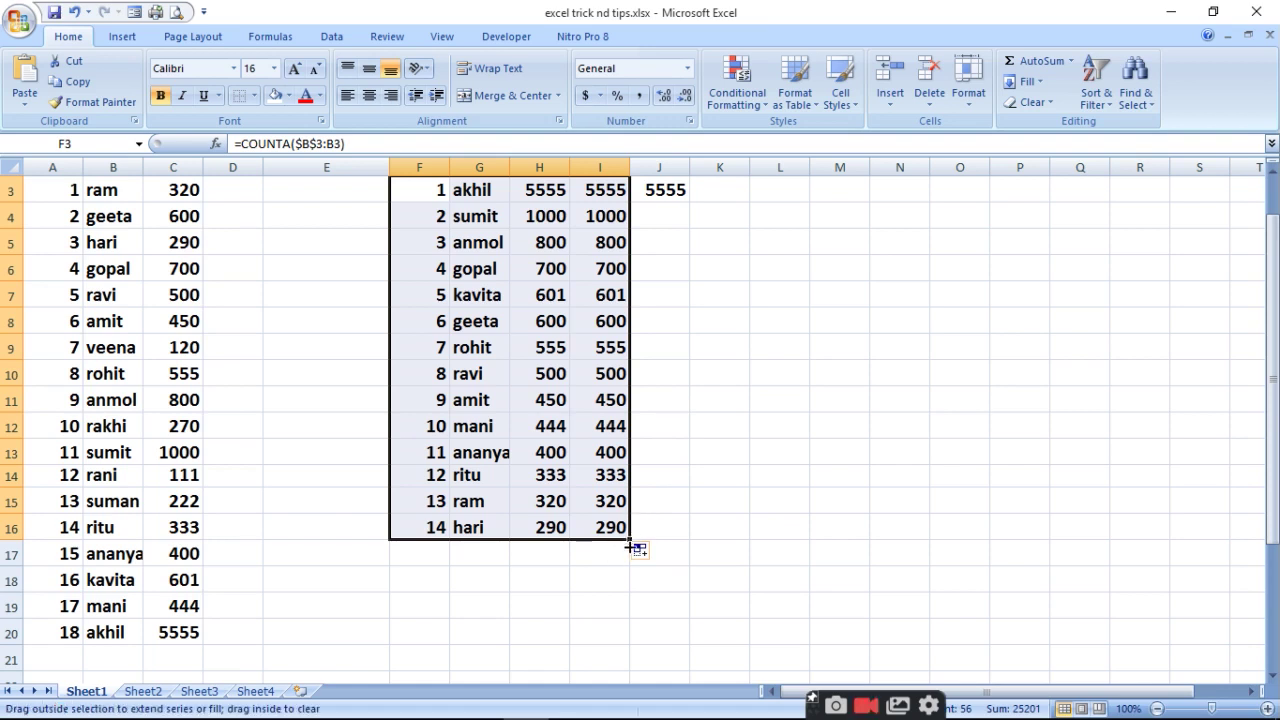
{"action": "left_click", "coordinate": [977, 381]}
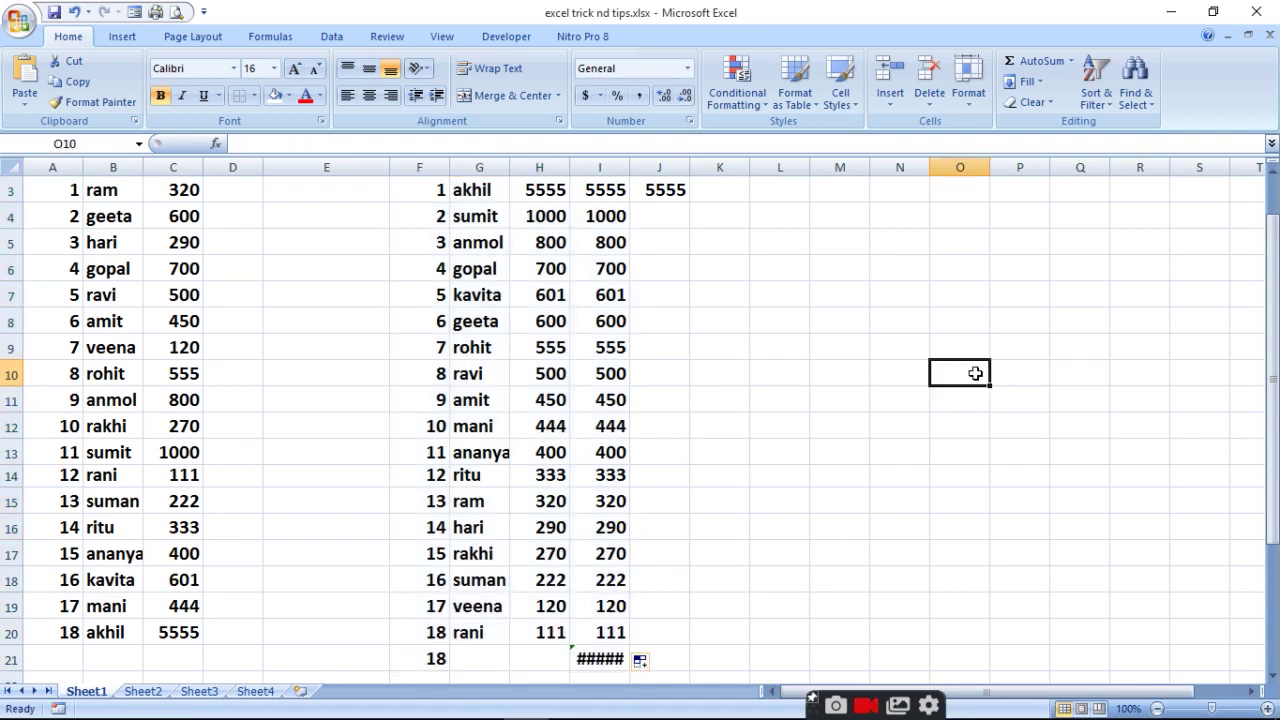
- Clear the stray 18 and ##### cells from F21 down to row 30
{"action": "left_click", "coordinate": [607, 668]}
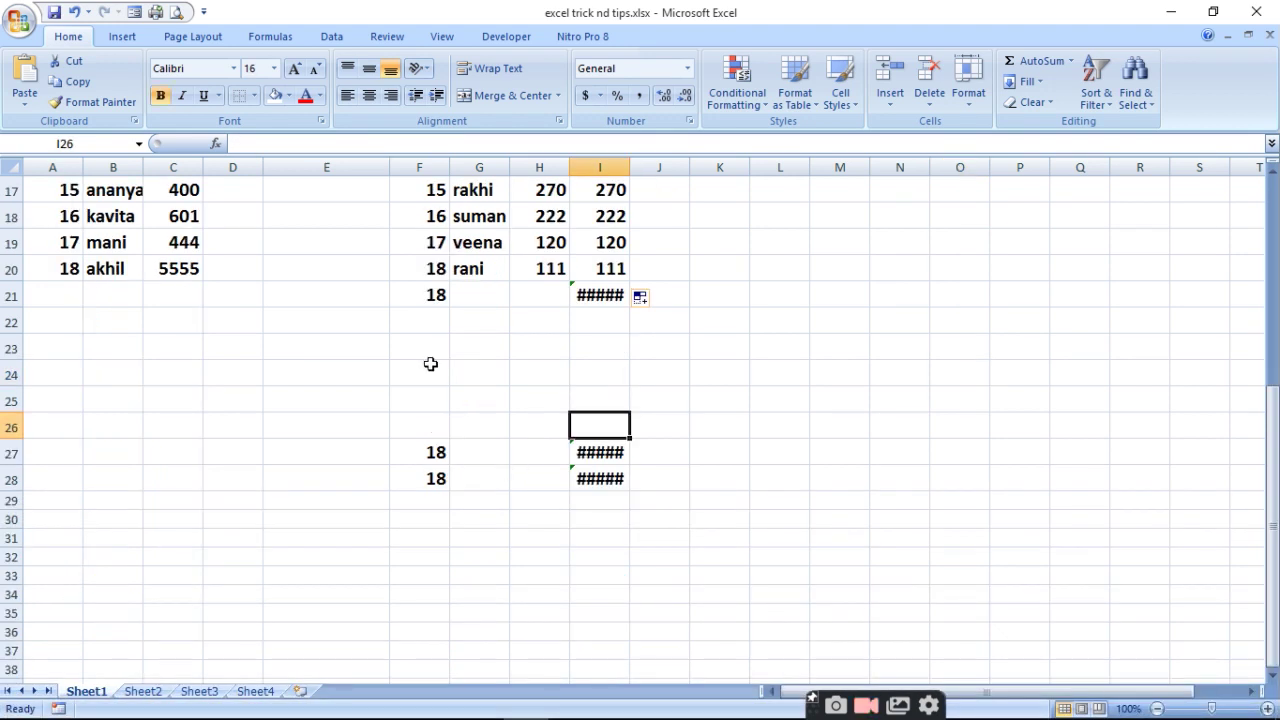
{"action": "mouse_move", "coordinate": [424, 300]}
{"action": "left_mouse_down"}
{"action": "mouse_move", "coordinate": [648, 408]}
{"action": "mouse_move", "coordinate": [641, 505]}
{"action": "left_mouse_up"}
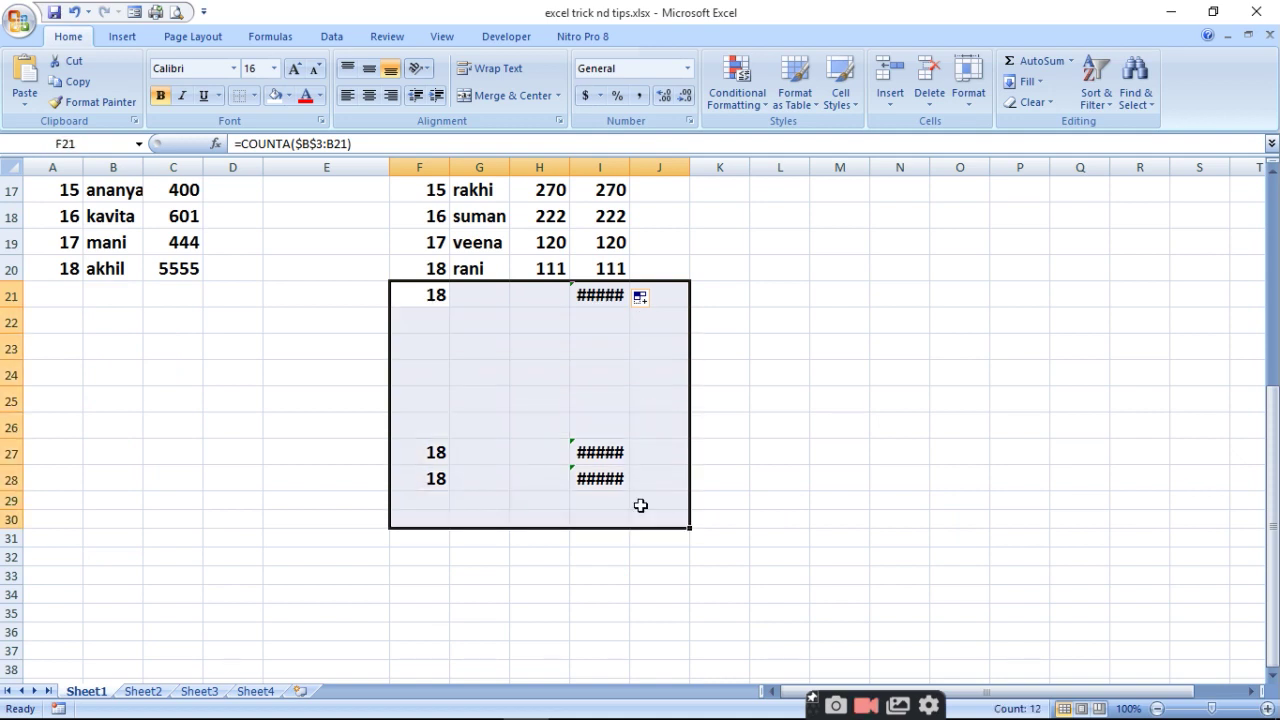
{"action": "key", "text": "Delete"}
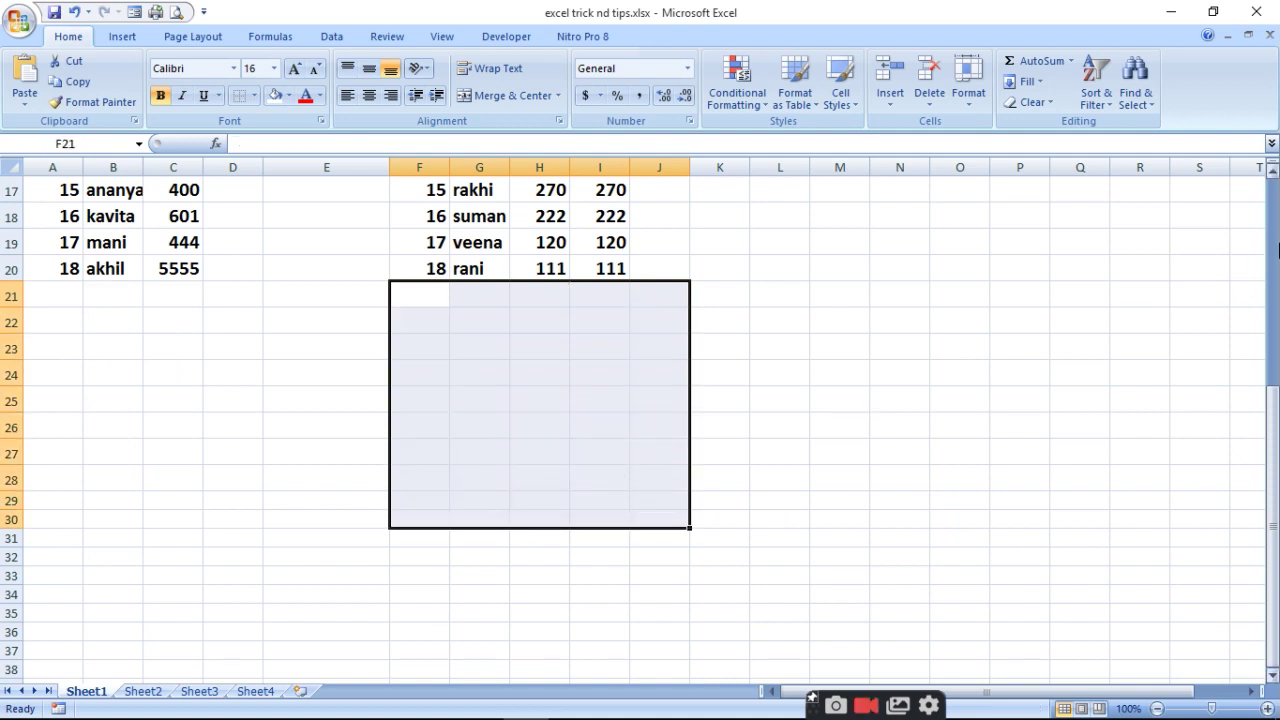
{"action": "left_click", "coordinate": [1275, 248]}
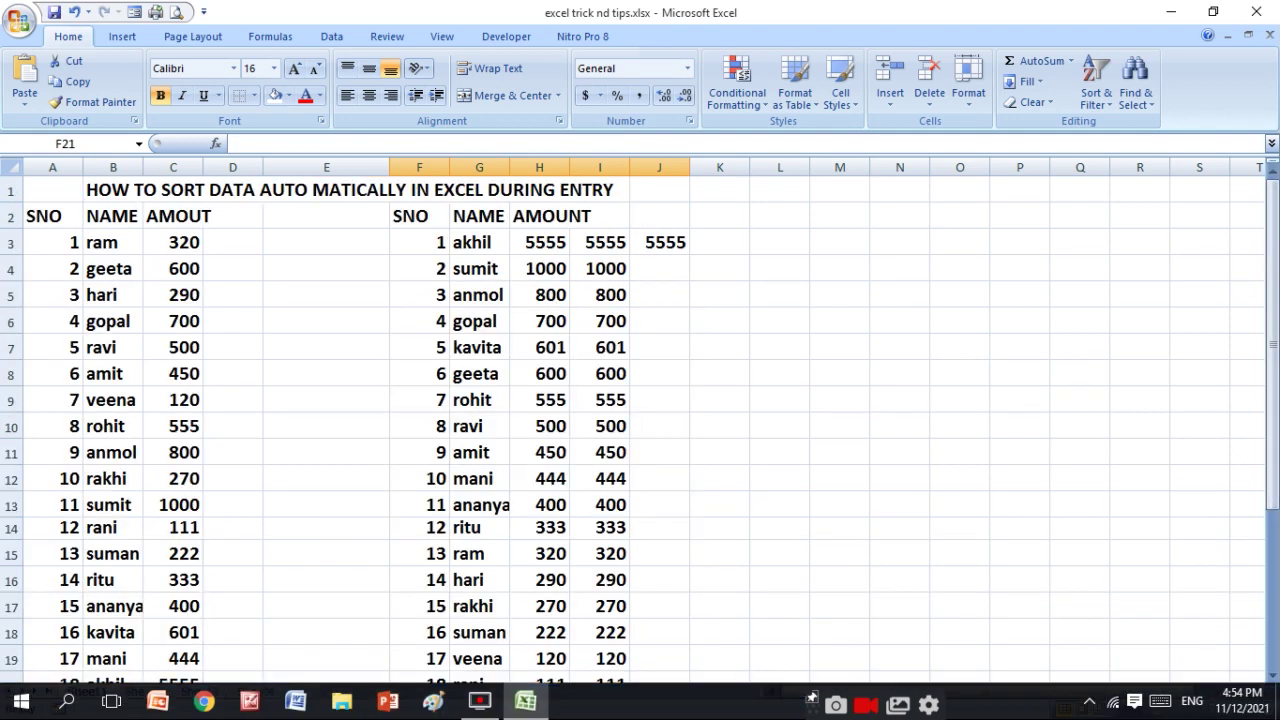